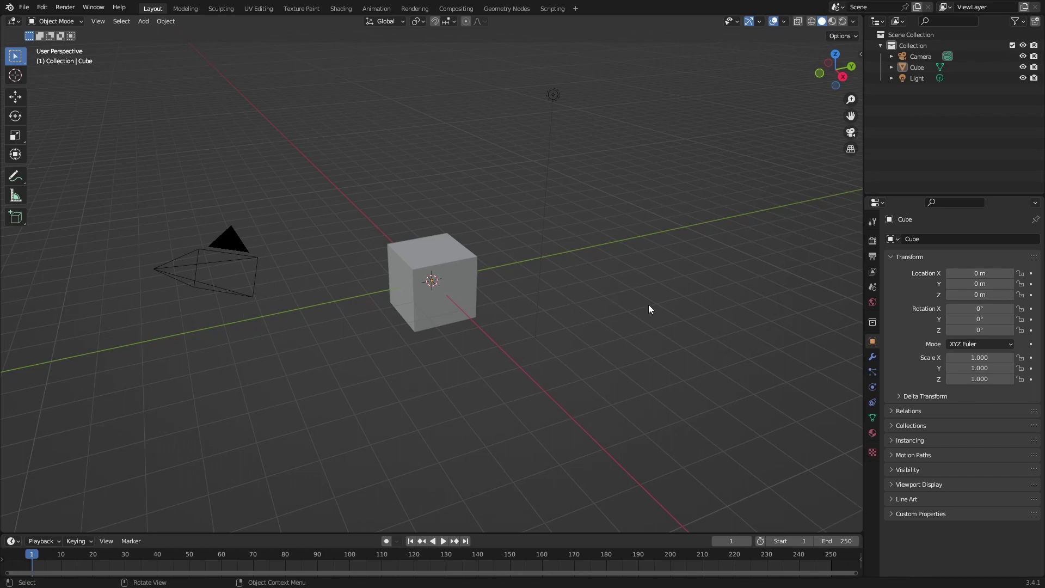
# Delete the default cube, add a new mesh cube at the origin, then deselect everything.
pyautogui.click(468, 307)
pyautogui.press('x')
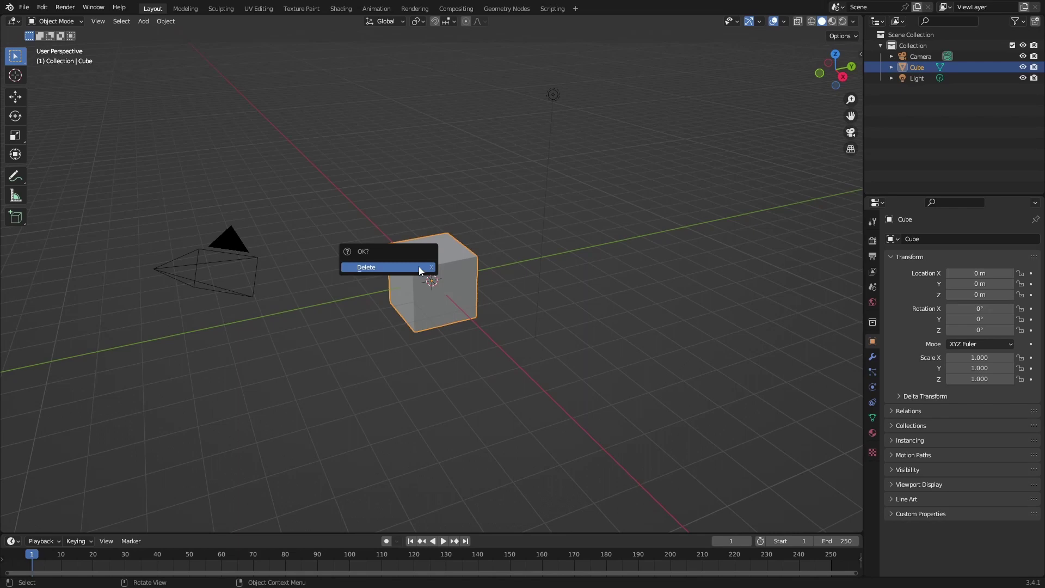
pyautogui.click(419, 267)
pyautogui.hotkey('shift', 'a')
pyautogui.moveTo(420, 266)
pyautogui.click(468, 279)
pyautogui.click(327, 295)
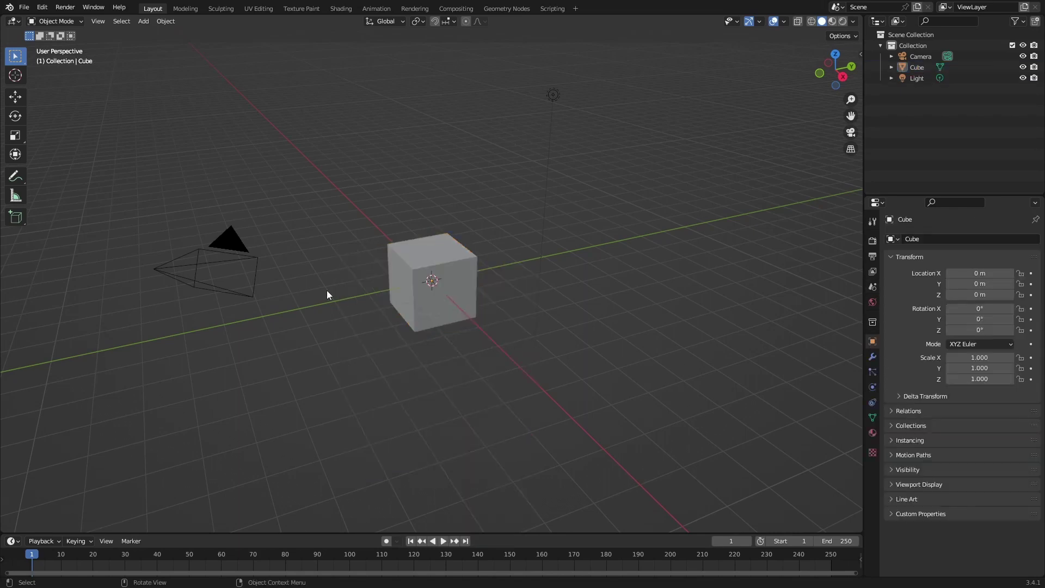
pyautogui.click(43, 7)
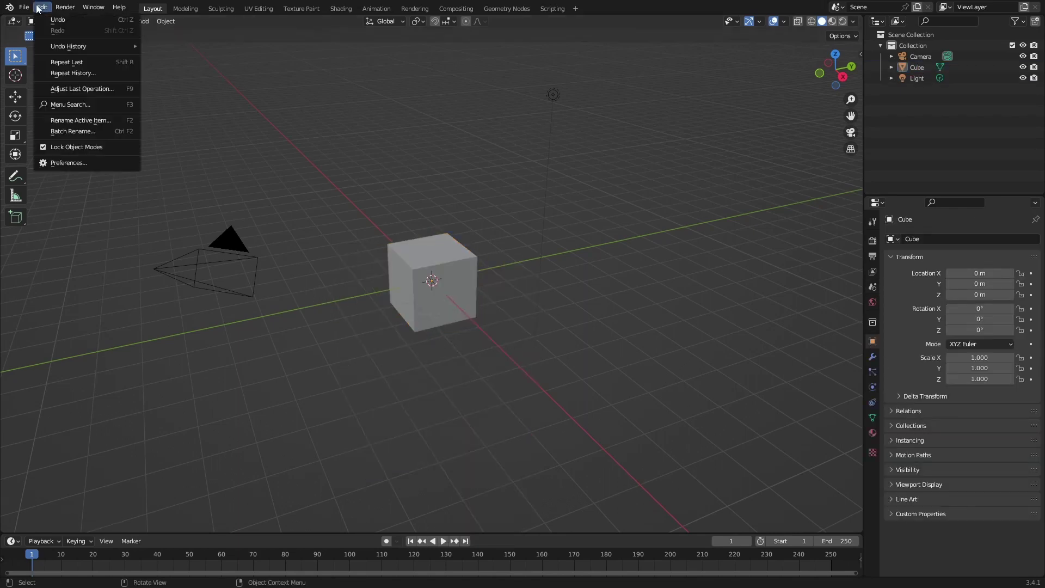
pyautogui.click(60, 162)
pyautogui.write('baeac')
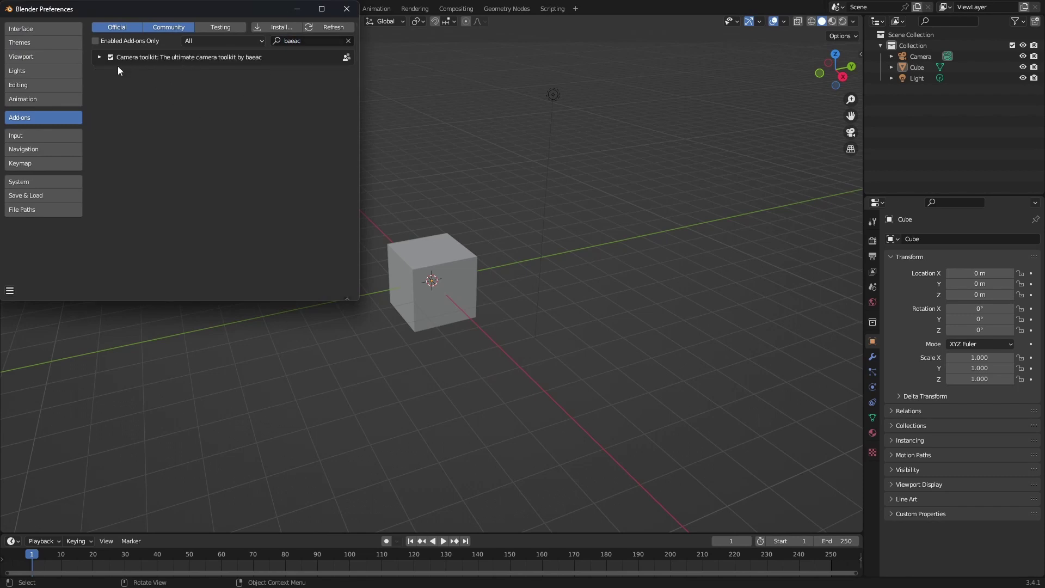
pyautogui.click(346, 8)
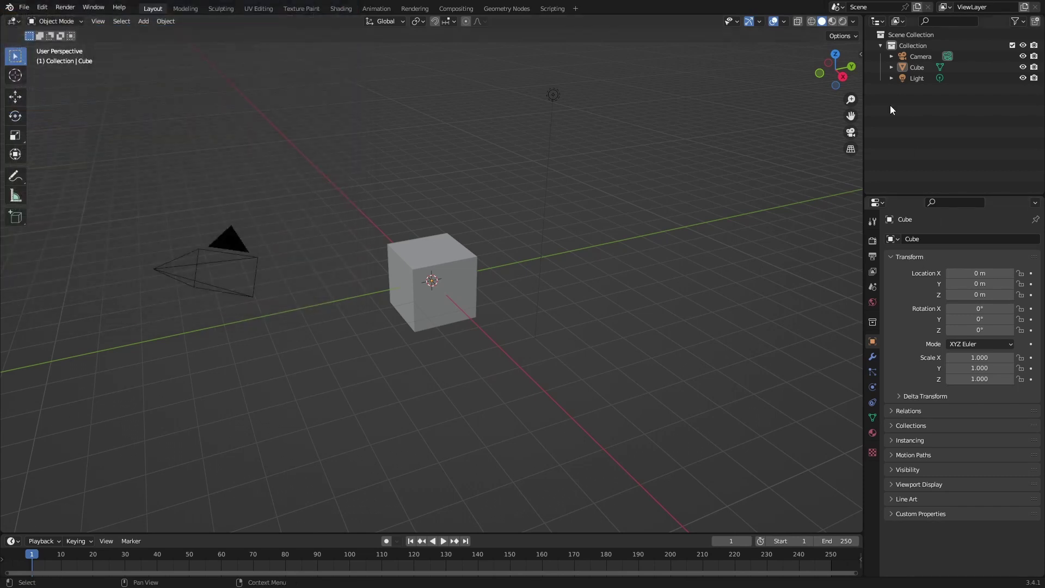
# Open the sidebar's Camera toolkit tab, select the camera and briefly check its view.
pyautogui.press('n')
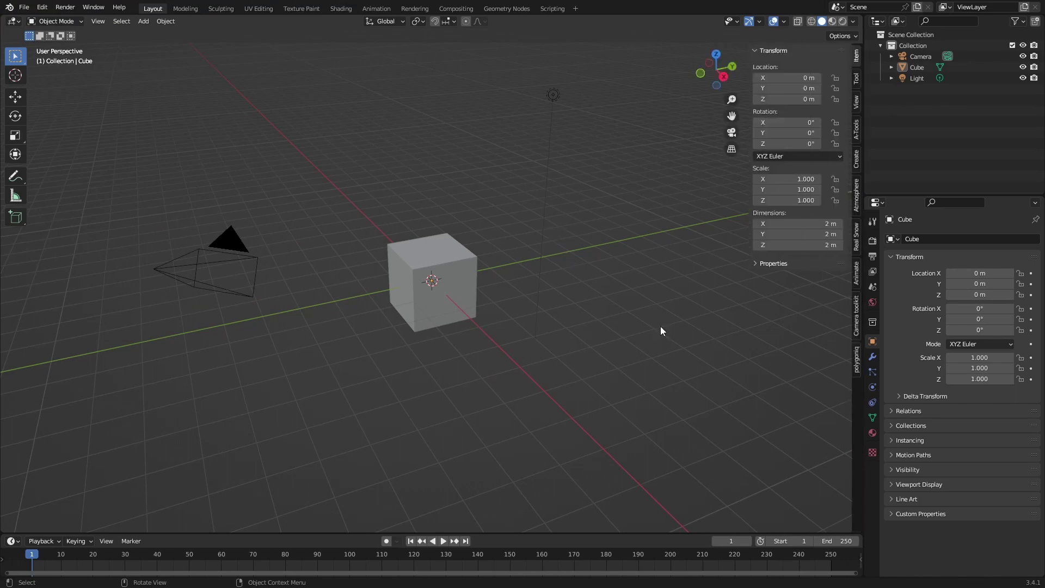
pyautogui.click(857, 326)
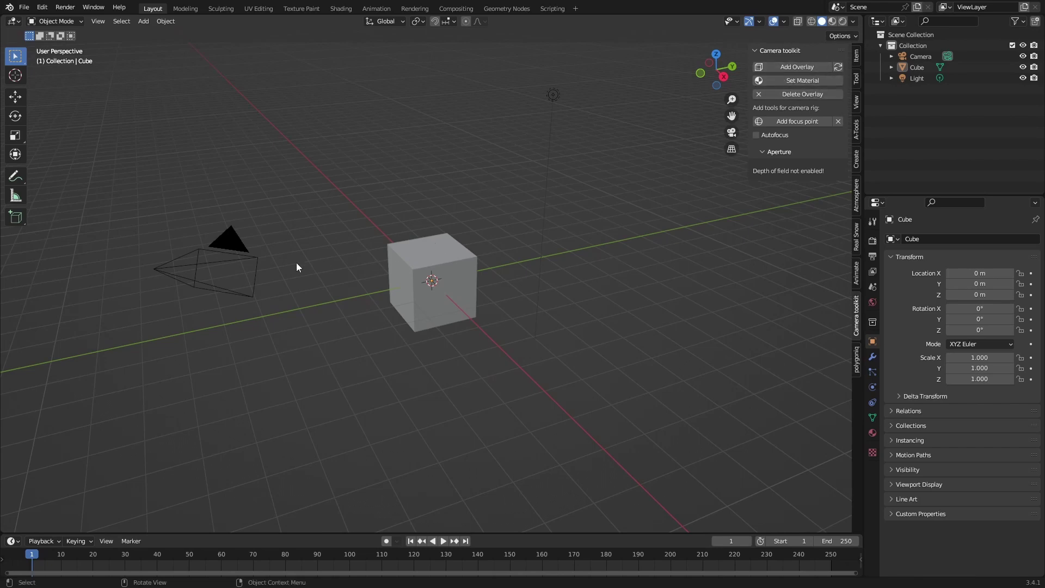
pyautogui.click(228, 268)
pyautogui.moveTo(322, 319); pyautogui.dragTo(416, 321, button='middle')
pyautogui.press('KP_0')
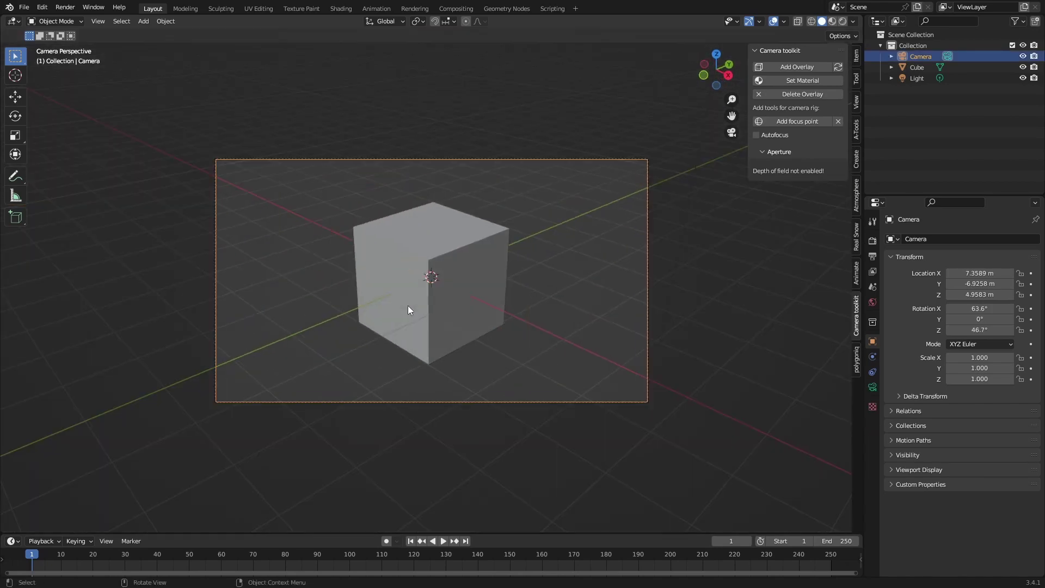
pyautogui.moveTo(452, 282); pyautogui.dragTo(521, 292, button='middle')
# Add a dust overlay plane to the camera and reselect the camera.
pyautogui.click(788, 63)
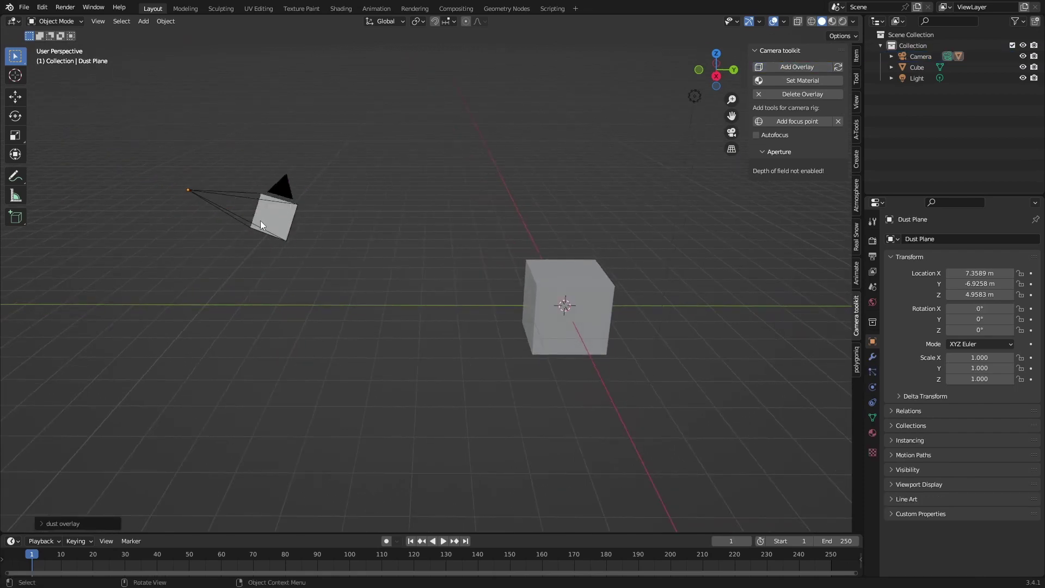
pyautogui.moveTo(260, 221); pyautogui.dragTo(628, 245, button='middle')
pyautogui.click(487, 266)
# Raise the camera's focal length from 50 mm to 75 mm.
pyautogui.click(873, 387)
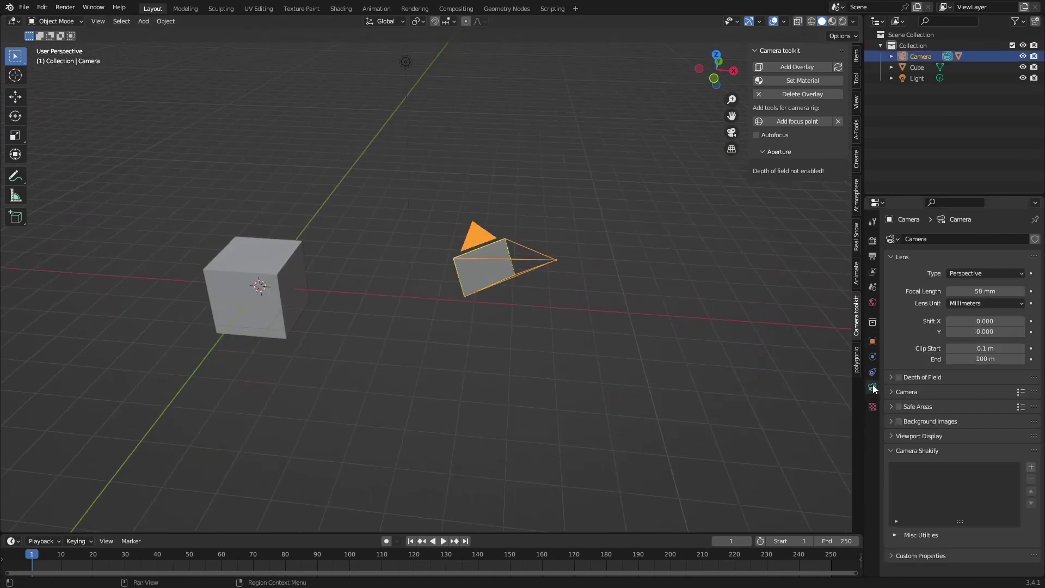
pyautogui.moveTo(746, 303); pyautogui.dragTo(798, 100, button='middle')
pyautogui.moveTo(571, 234); pyautogui.dragTo(550, 234, button='middle')
pyautogui.moveTo(949, 295); pyautogui.dragTo(996, 254)
pyautogui.click(872, 241)
pyautogui.click(873, 256)
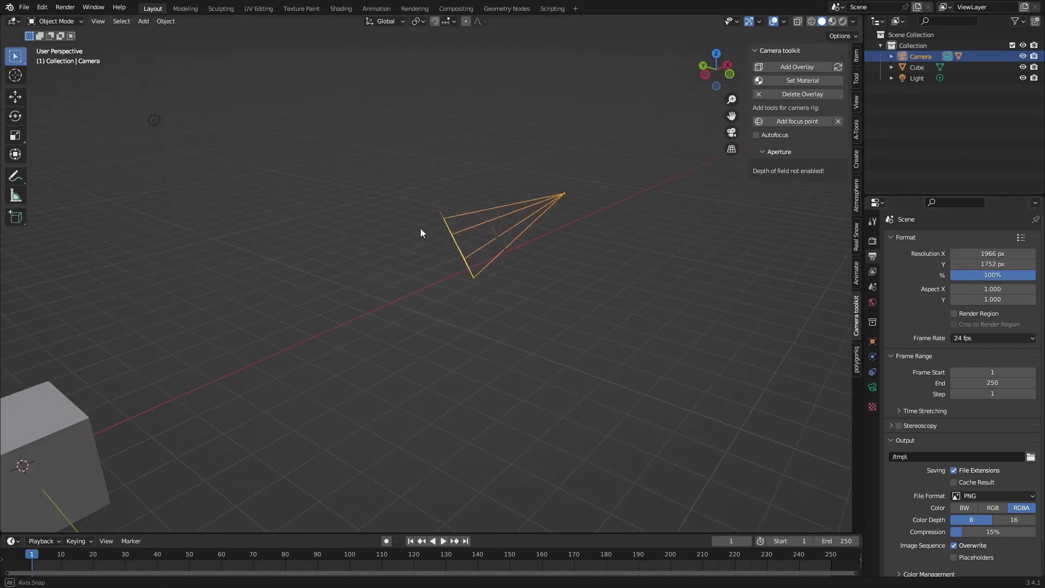
pyautogui.moveTo(420, 228); pyautogui.dragTo(477, 260, button='middle')
# Re-add the dust overlay and refit it to a 1966 × 1511 px render resolution.
pyautogui.click(795, 93)
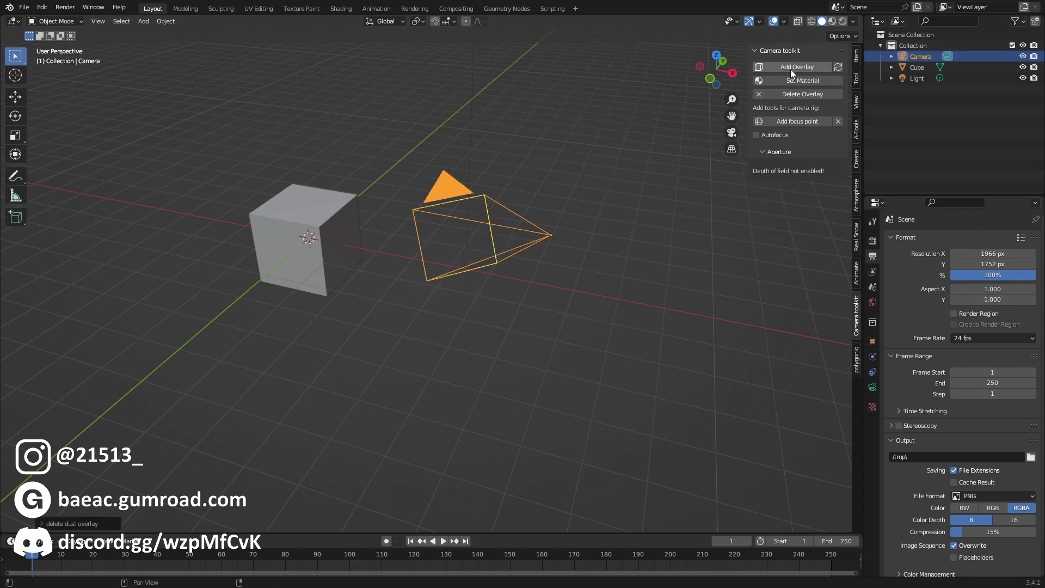
pyautogui.click(791, 67)
pyautogui.scroll(5, 490, 255)
pyautogui.click(800, 82)
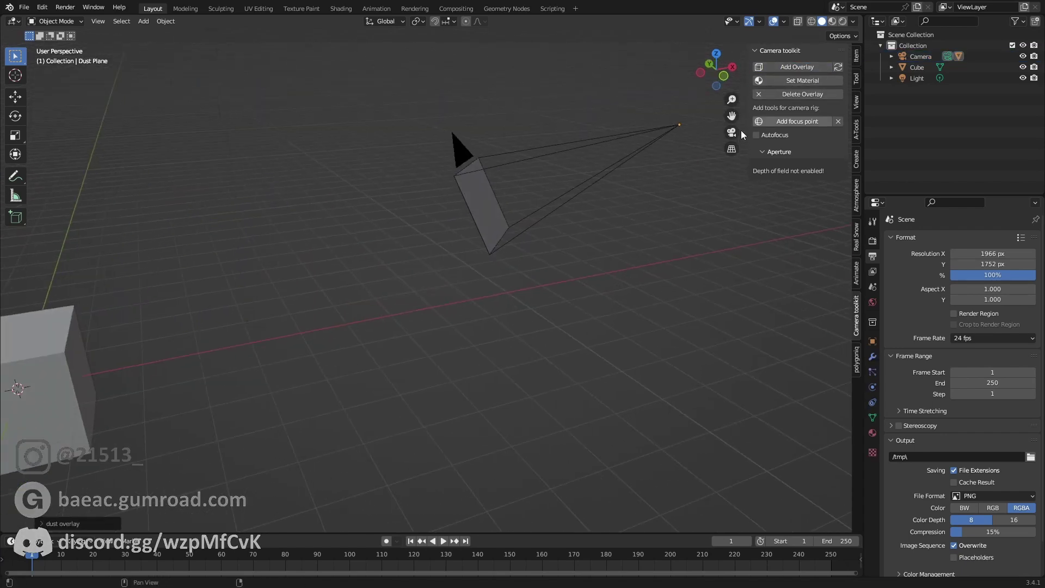
pyautogui.moveTo(989, 264); pyautogui.dragTo(1017, 264)
pyautogui.moveTo(540, 332); pyautogui.dragTo(387, 347, button='middle')
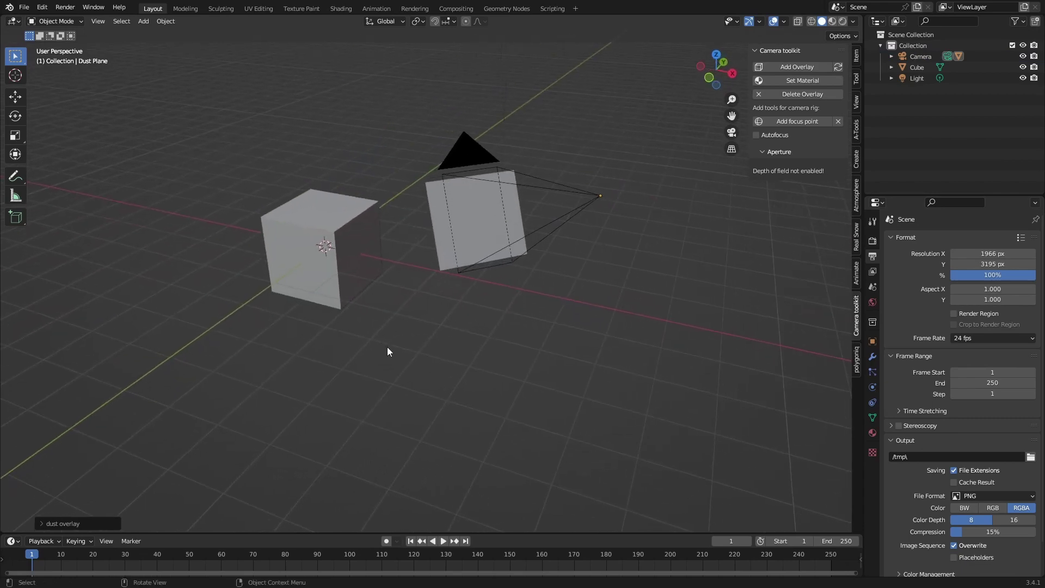
pyautogui.click(838, 66)
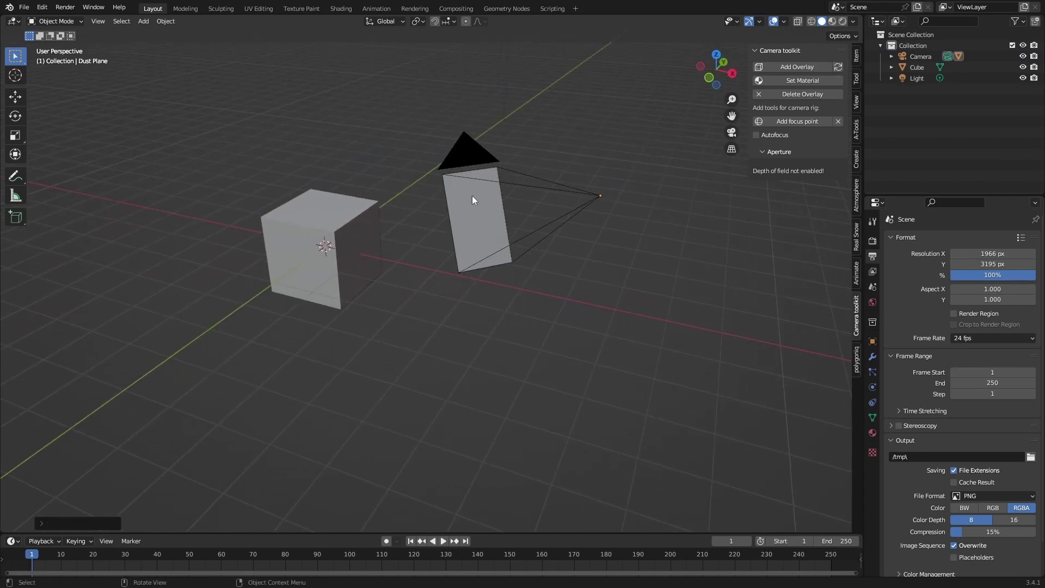
pyautogui.moveTo(988, 264)
pyautogui.mouseDown()
pyautogui.moveTo(1021, 264)
pyautogui.moveTo(980, 264)
pyautogui.mouseUp()
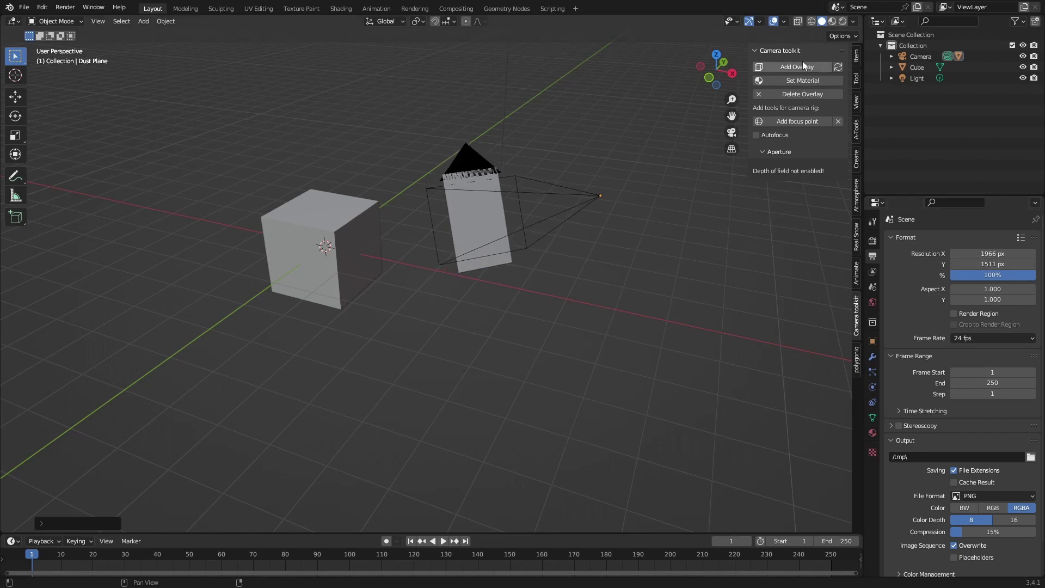
pyautogui.click(839, 66)
pyautogui.moveTo(537, 257); pyautogui.dragTo(542, 223, button='middle')
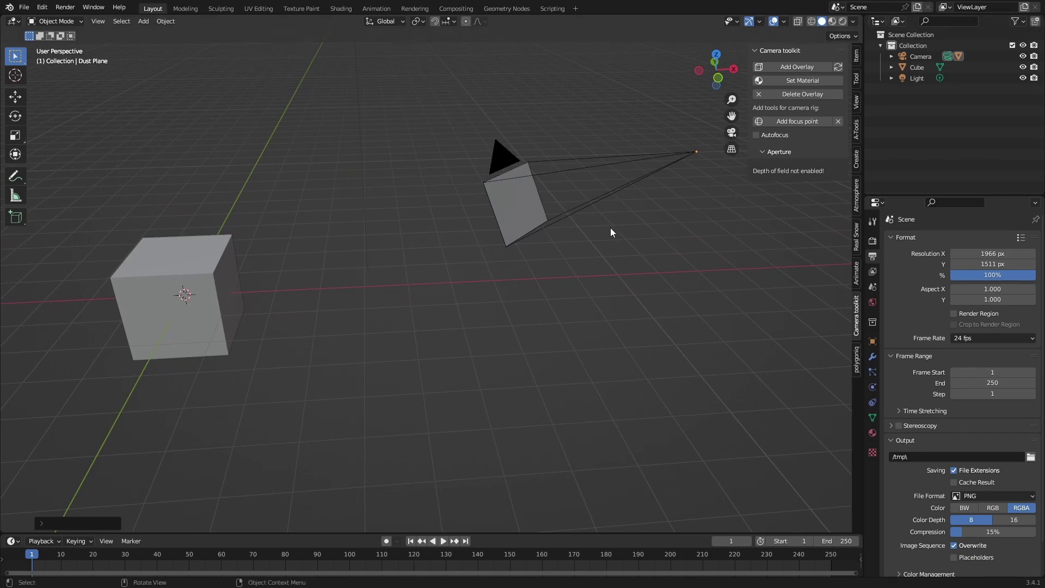
pyautogui.moveTo(611, 233); pyautogui.dragTo(651, 198, button='middle')
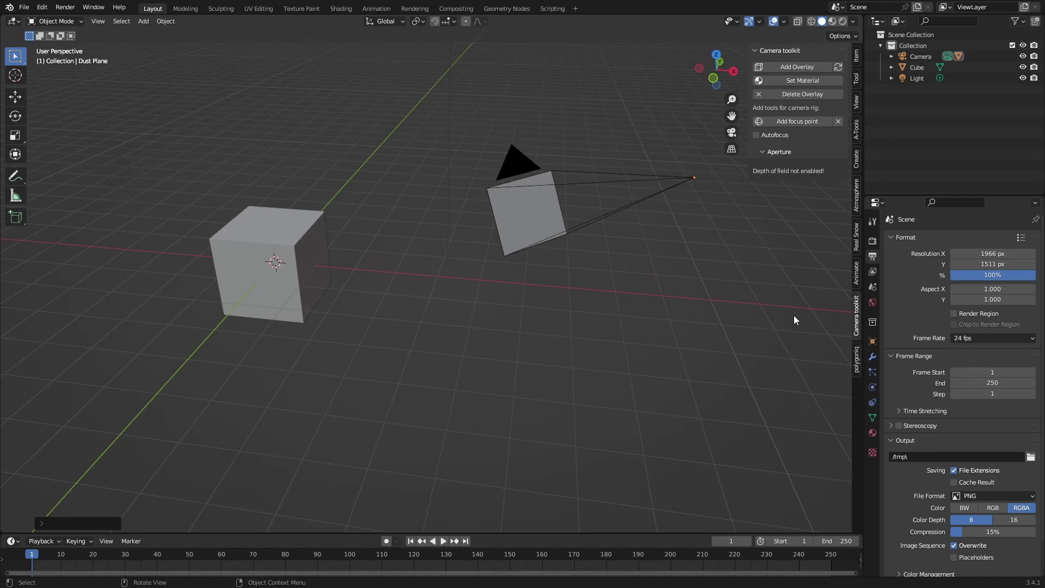
# Apply the Dust overlay material to the dust plane with Set Material.
pyautogui.click(873, 433)
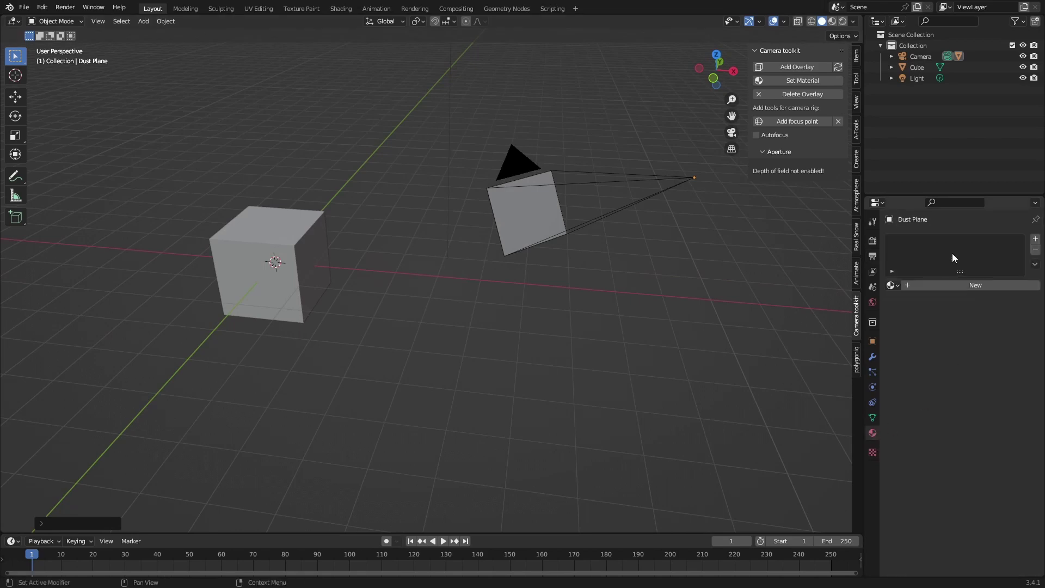
pyautogui.click(789, 82)
pyautogui.moveTo(501, 261); pyautogui.dragTo(547, 273, button='middle')
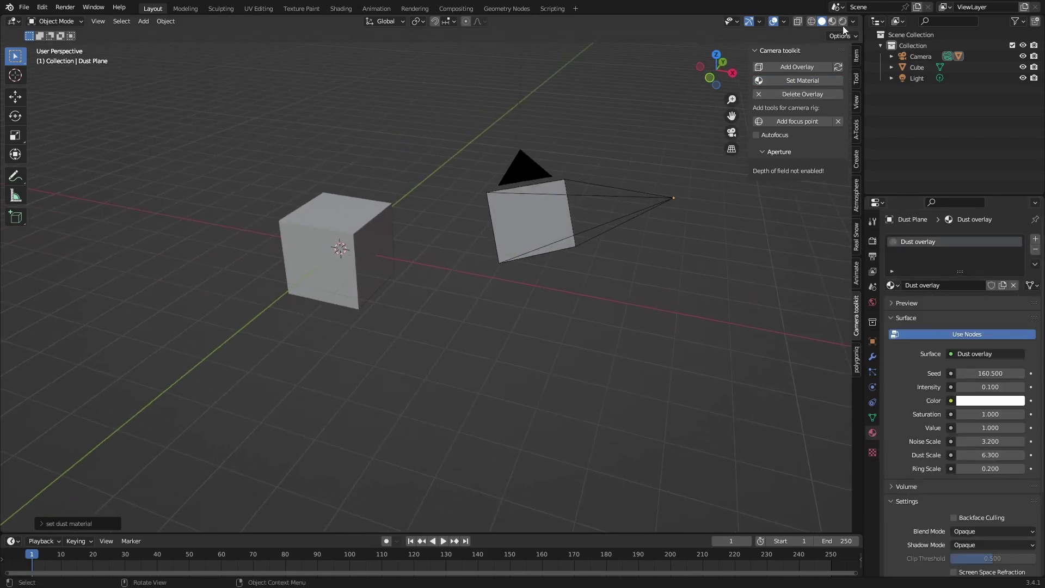
# Render the viewport with Cycles on GPU Compute and look through the camera.
pyautogui.hotkey('shift', 'z')
pyautogui.click(873, 241)
pyautogui.click(962, 240)
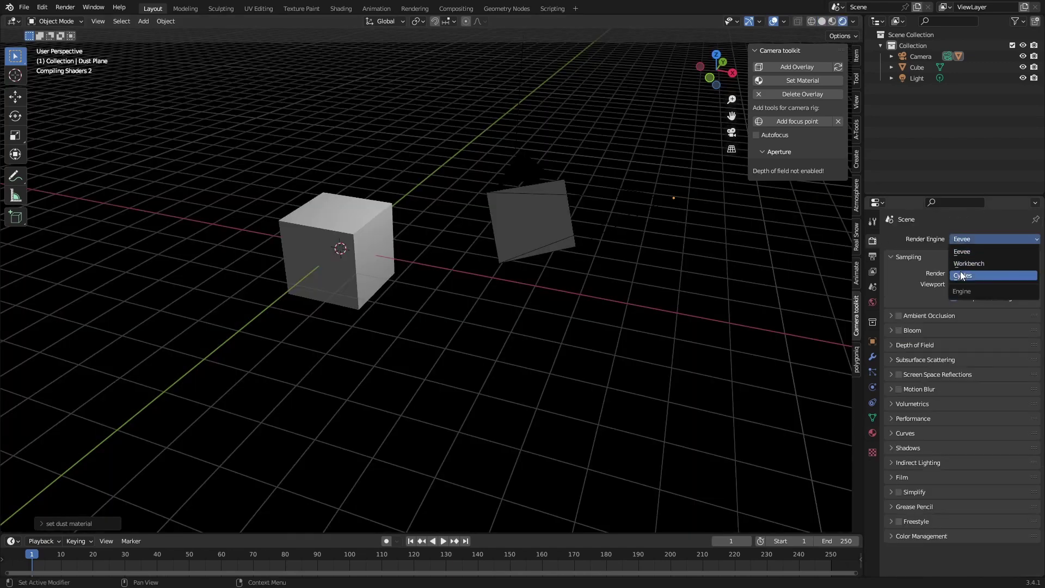
pyautogui.click(963, 266)
pyautogui.click(961, 298)
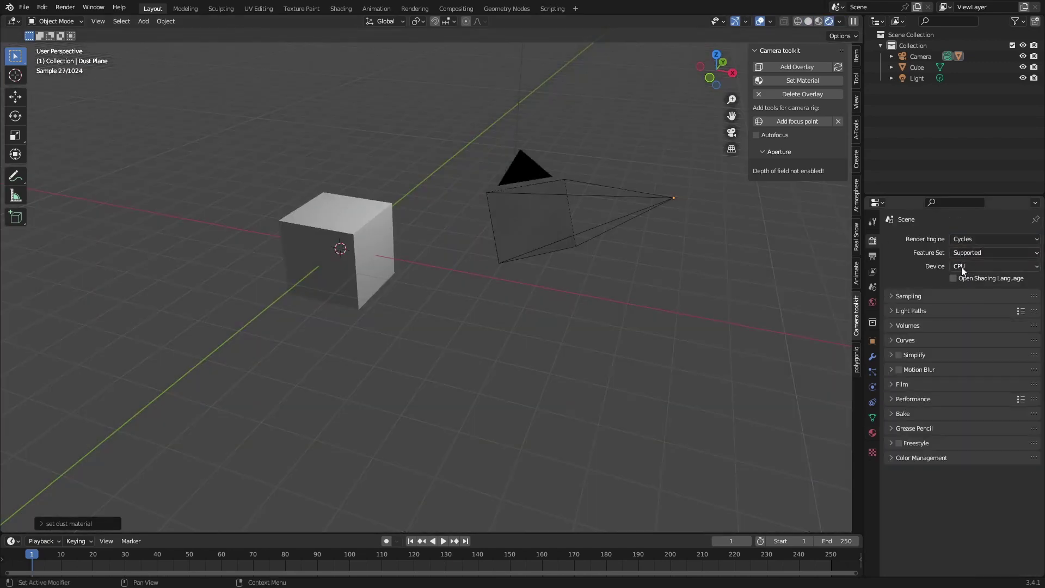
pyautogui.click(963, 266)
pyautogui.press('Return')
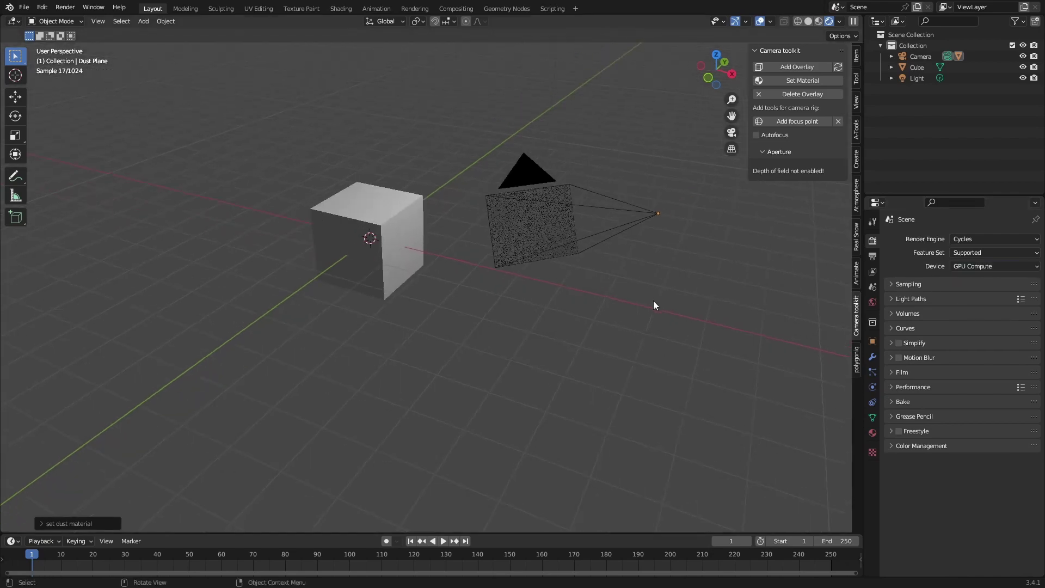
pyautogui.press('KP_0')
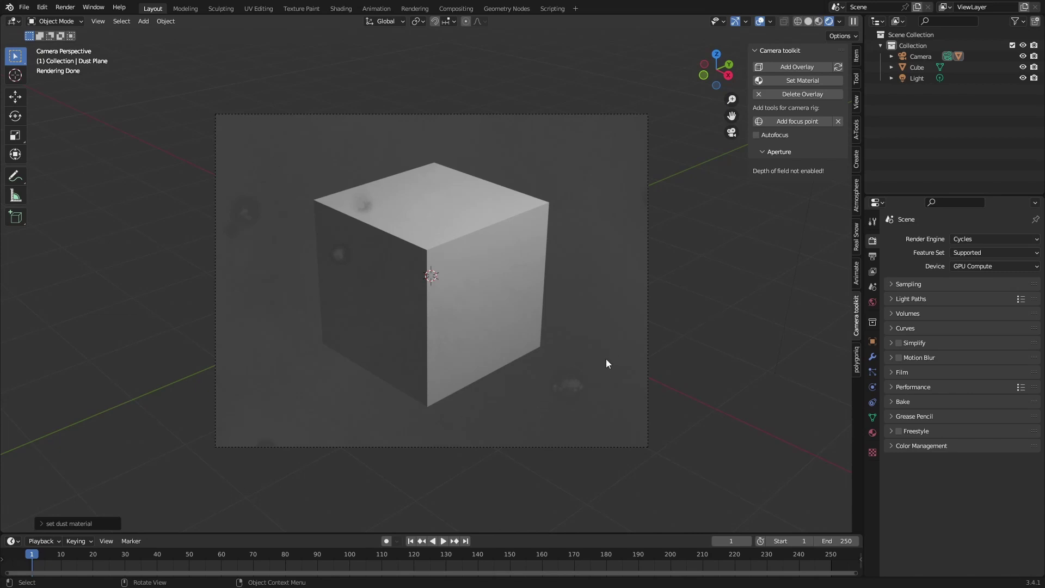
# Set the Dust overlay material's Intensity to 1.
pyautogui.click(873, 432)
pyautogui.doubleClick(991, 367)
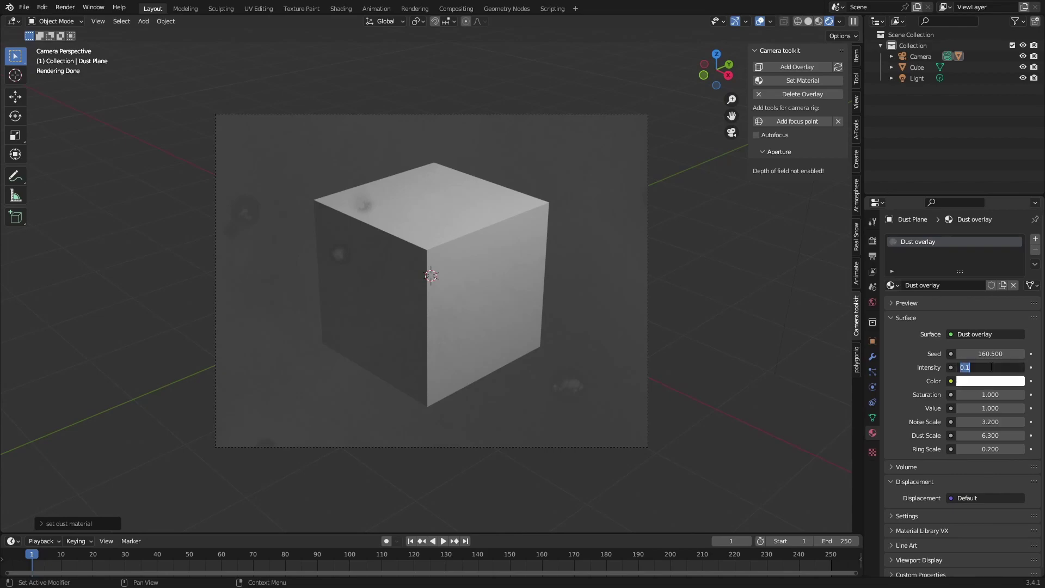
pyautogui.write('1')
pyautogui.press('Return')
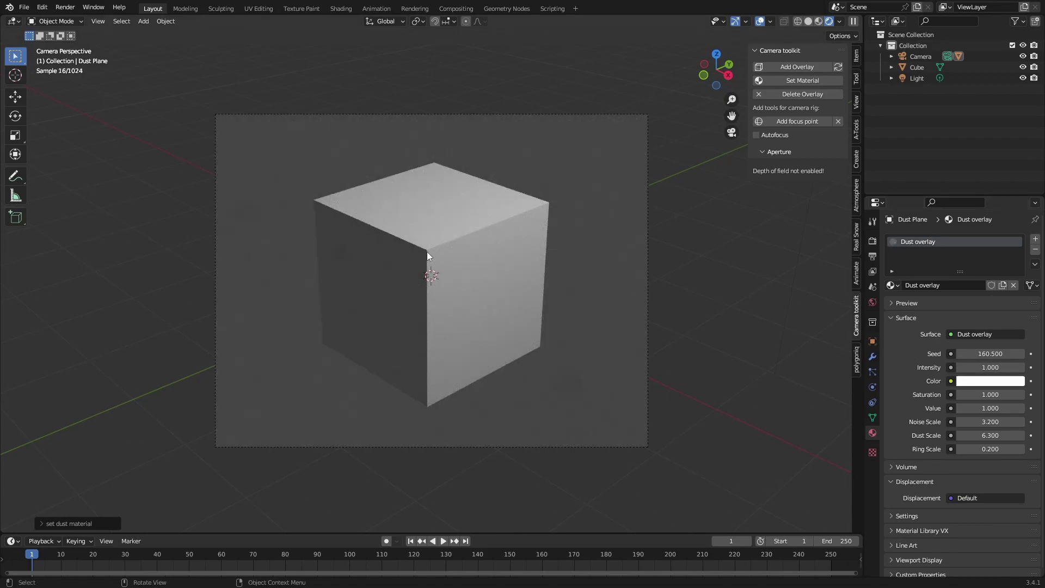
# Zoom and orbit out of the camera view until the camera and whole cube show.
pyautogui.scroll(10, 312, 254)
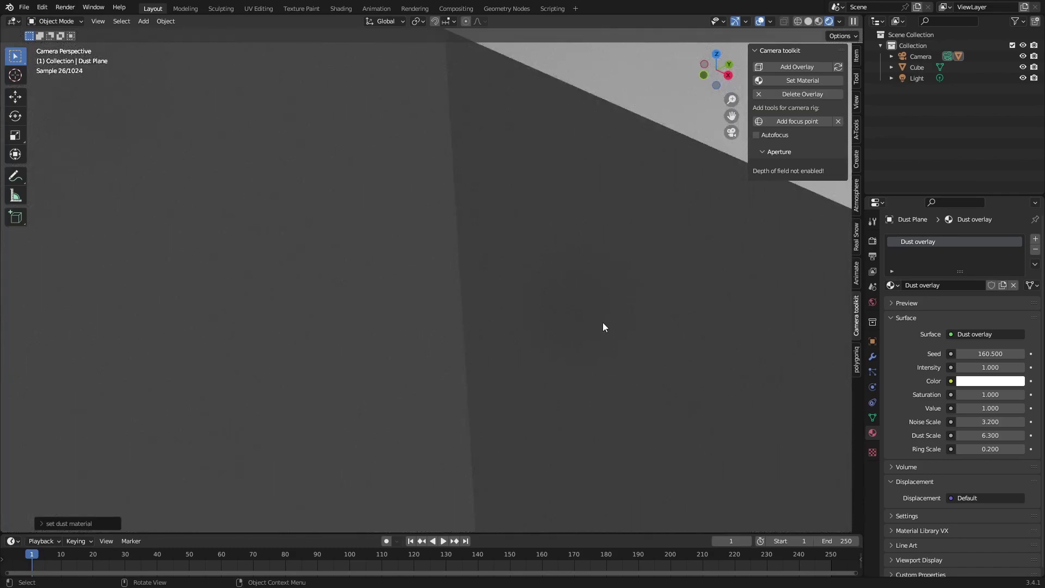
pyautogui.scroll(-8, 536, 341)
pyautogui.scroll(6, 561, 334)
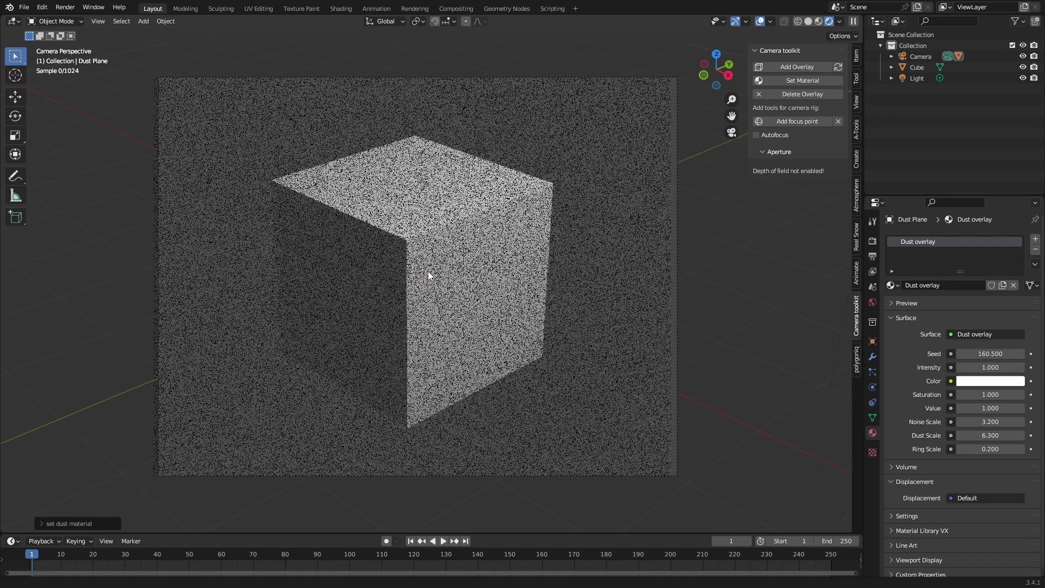
pyautogui.moveTo(428, 271); pyautogui.dragTo(628, 239, button='middle')
pyautogui.scroll(-8, 560, 250)
pyautogui.scroll(-2, 628, 240)
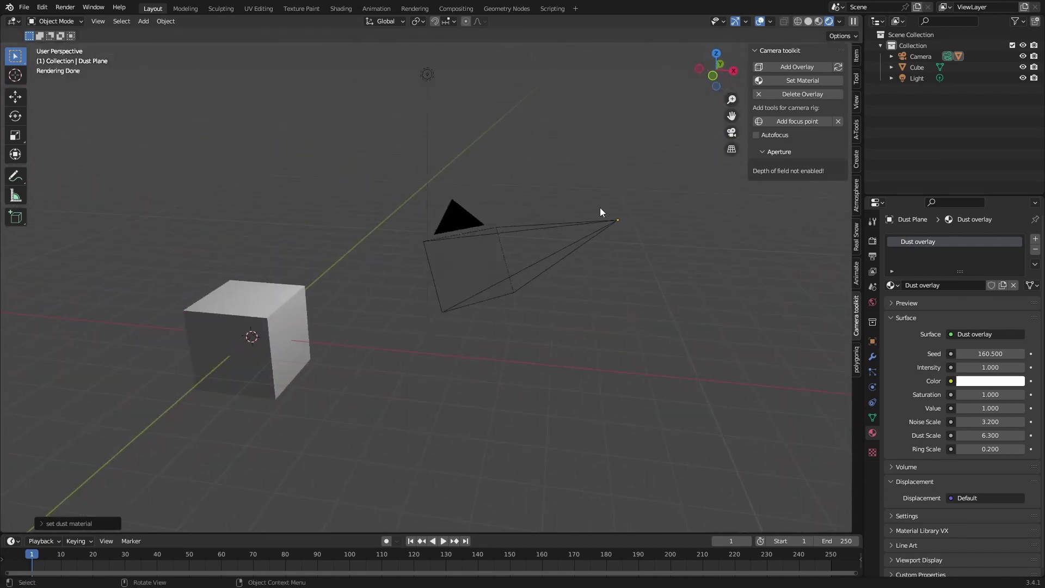
pyautogui.scroll(5, 644, 210)
pyautogui.scroll(-3, 522, 237)
pyautogui.moveTo(522, 238); pyautogui.dragTo(555, 247, button='middle')
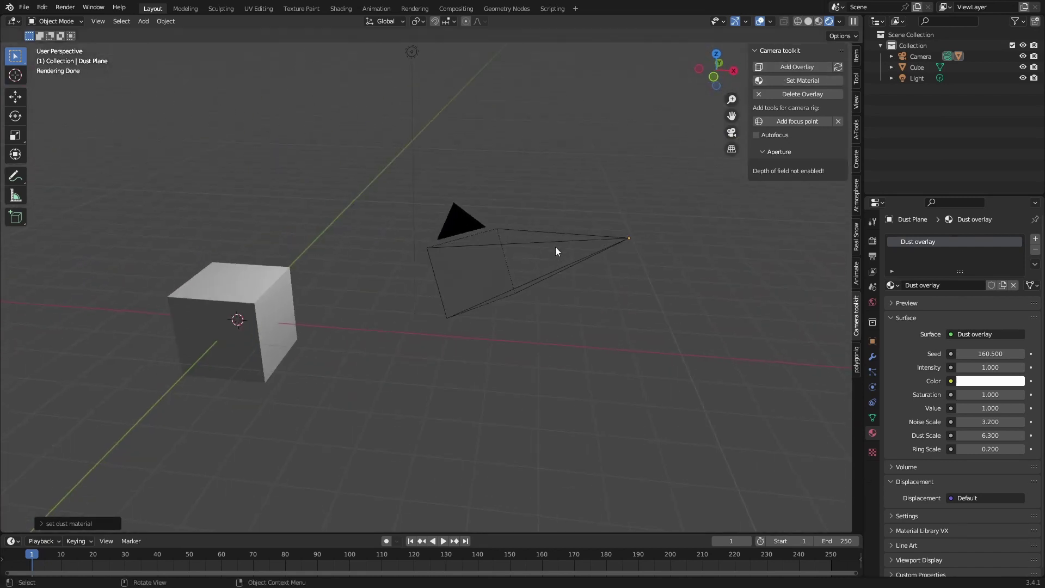
# With the camera selected, switch to Solid shading and re-add the dust overlay.
pyautogui.click(555, 246)
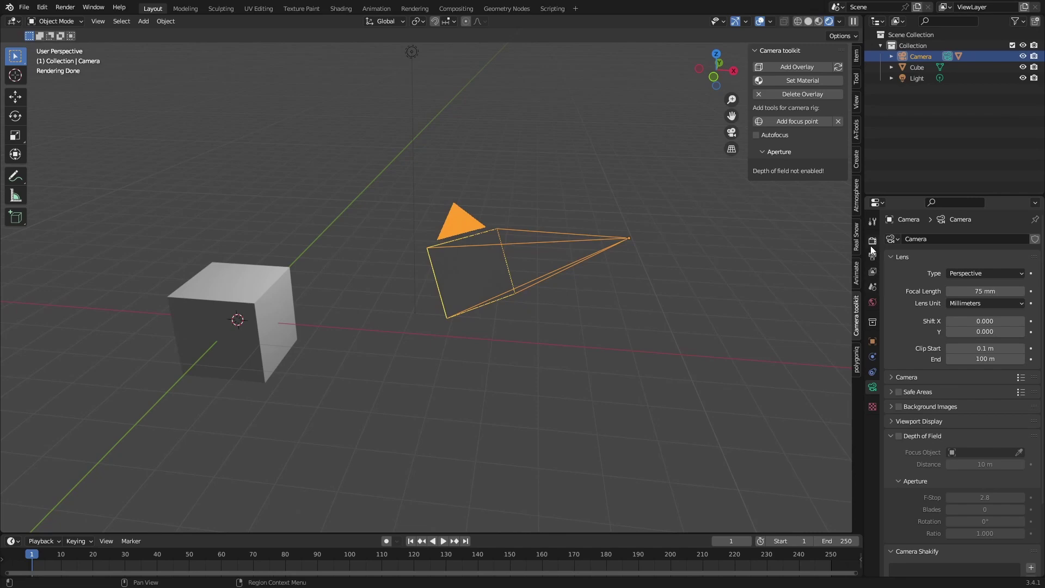
pyautogui.click(808, 21)
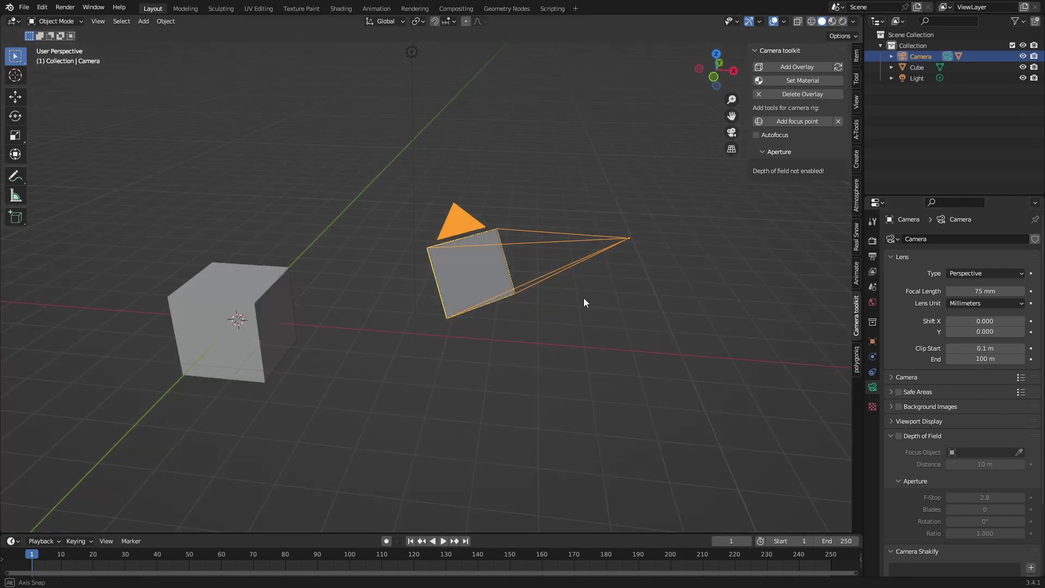
pyautogui.moveTo(583, 303); pyautogui.dragTo(561, 305, button='middle')
pyautogui.click(872, 256)
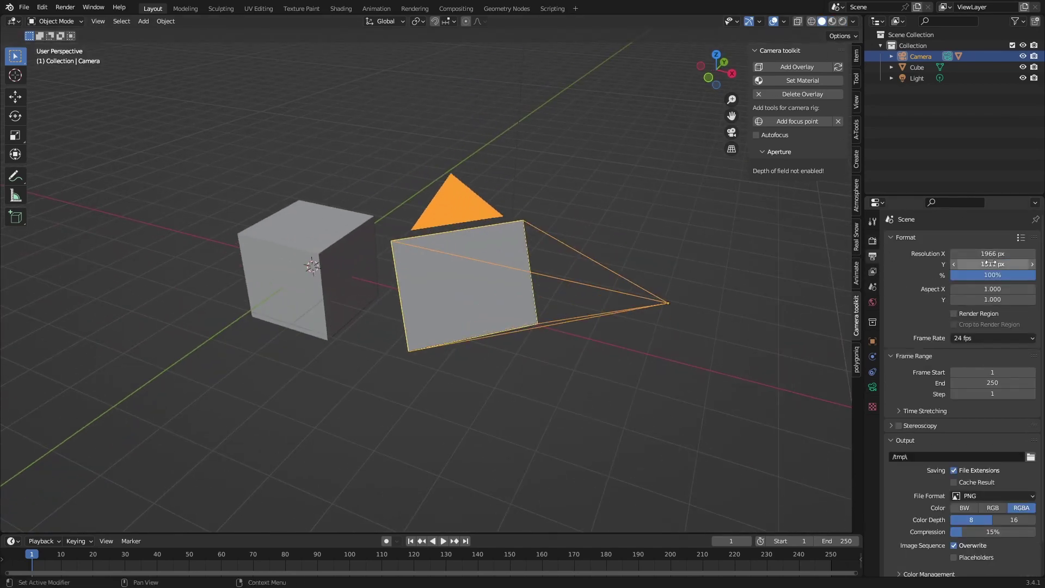
pyautogui.moveTo(988, 263)
pyautogui.mouseDown()
pyautogui.moveTo(1002, 263)
pyautogui.moveTo(984, 264)
pyautogui.mouseUp()
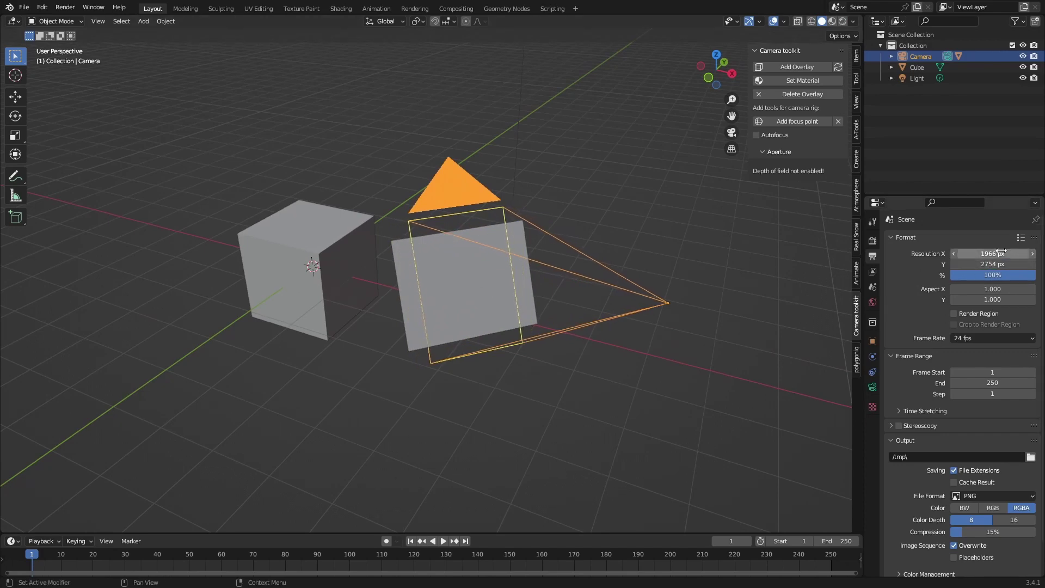
pyautogui.scroll(1, 629, 304)
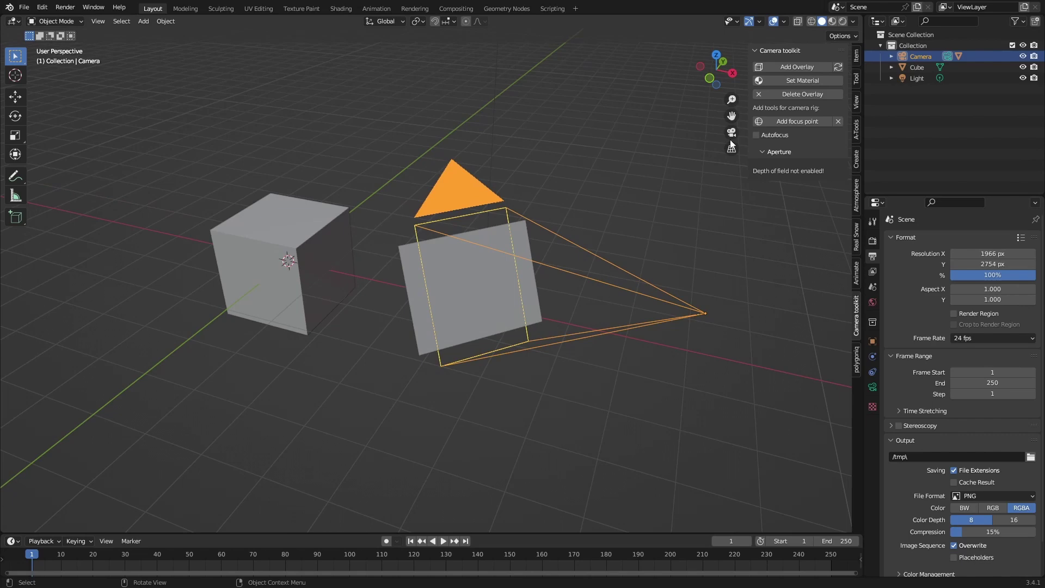
pyautogui.click(825, 67)
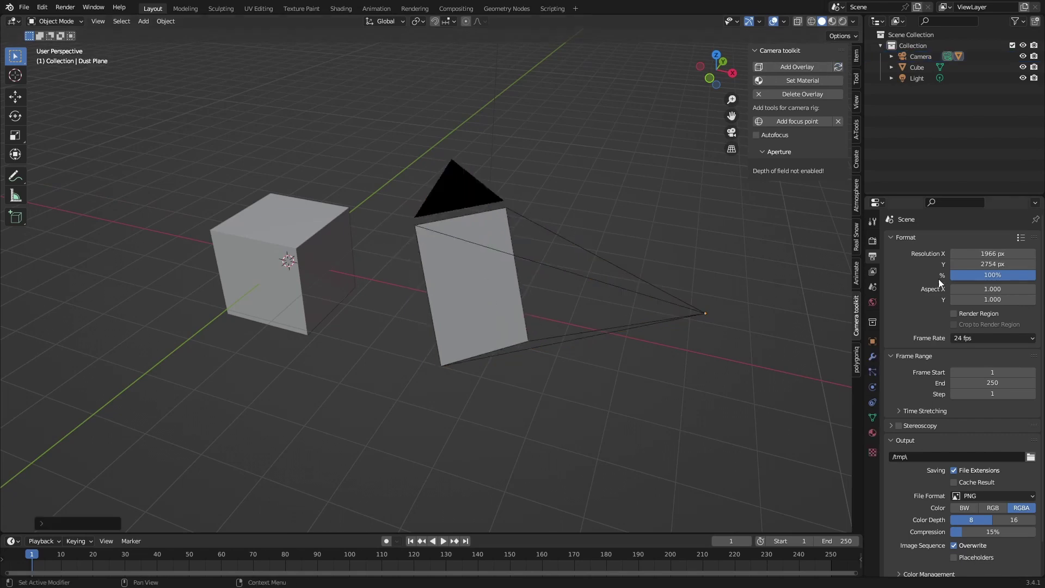
# Set Resolution Y to 1966 px and refit the overlay to the square frame.
pyautogui.click(995, 264)
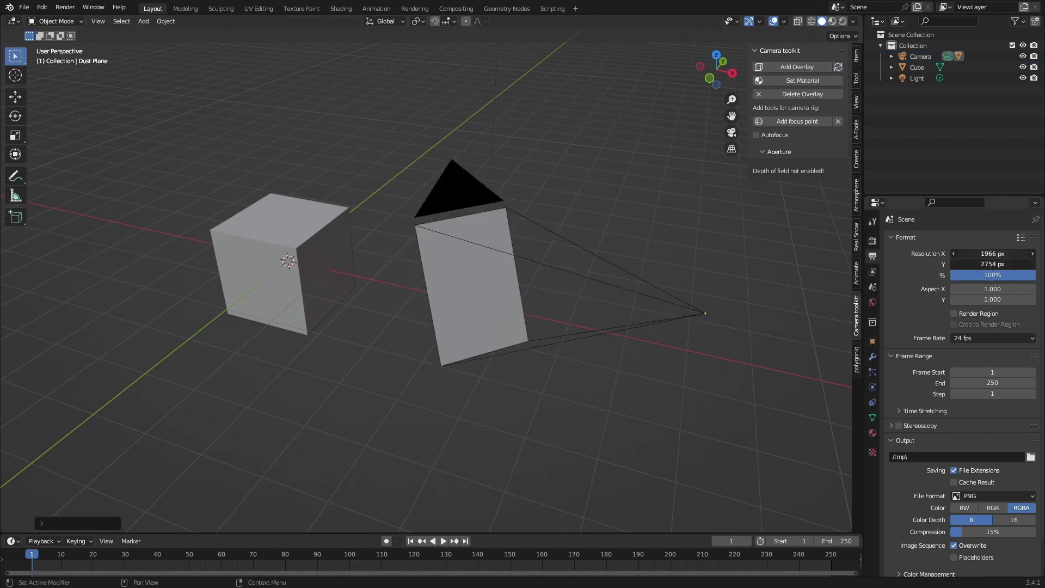
pyautogui.write('1966')
pyautogui.press('Return')
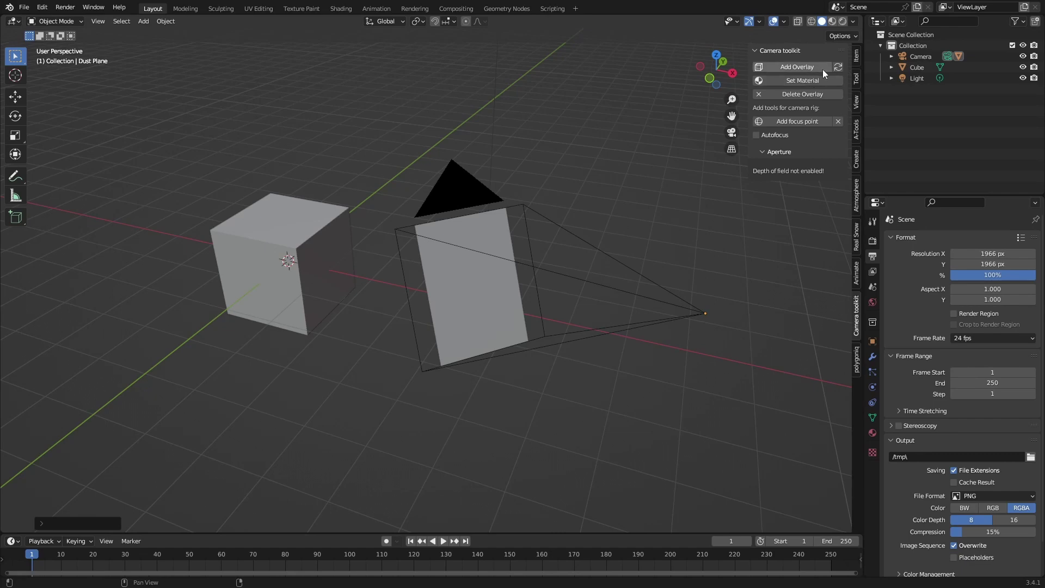
pyautogui.click(839, 67)
pyautogui.moveTo(447, 317); pyautogui.dragTo(841, 401, button='middle')
# Browse the dust plane's property categories, ending on its transform settings.
pyautogui.click(872, 417)
pyautogui.click(873, 357)
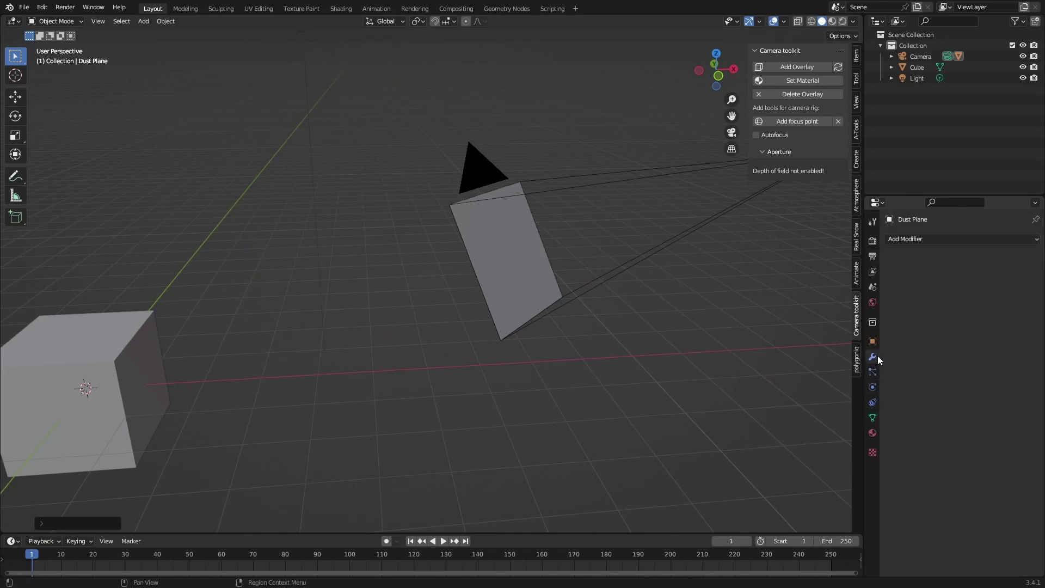
pyautogui.click(872, 371)
pyautogui.click(873, 387)
pyautogui.click(872, 341)
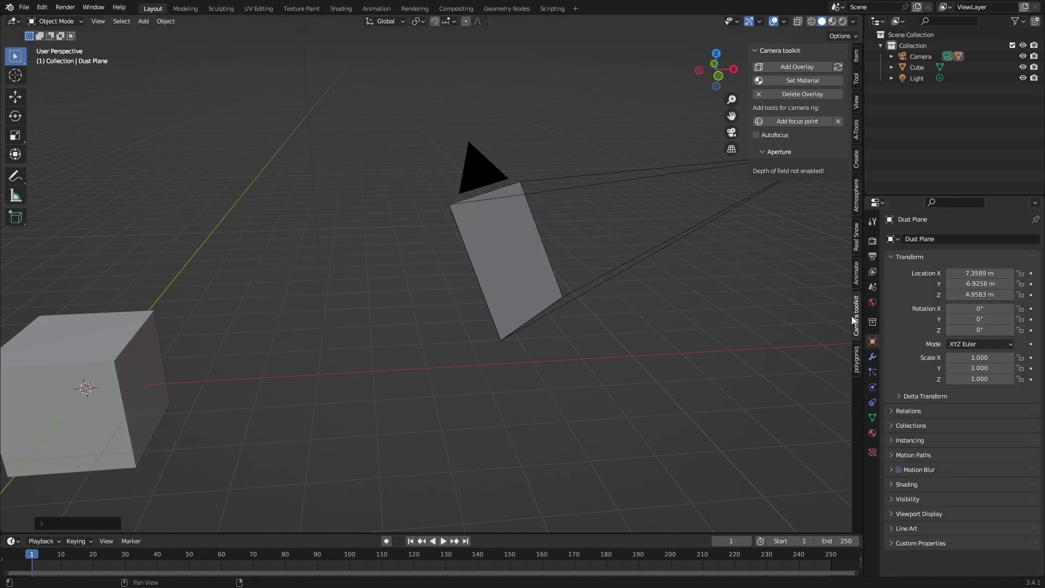
# Raise the camera's focal length to 284 mm and add a matching dust overlay.
pyautogui.click(626, 174)
pyautogui.click(872, 387)
pyautogui.moveTo(987, 291); pyautogui.dragTo(1032, 292)
pyautogui.click(797, 67)
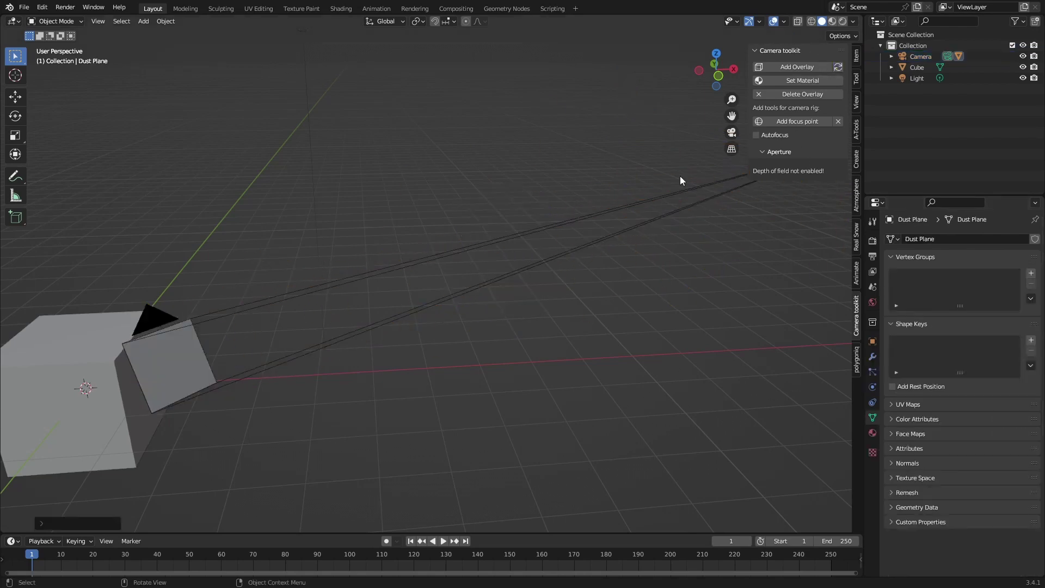
pyautogui.scroll(-4, 514, 254)
pyautogui.moveTo(442, 275); pyautogui.dragTo(573, 195, button='middle')
# Lower the focal length to 111 mm and re-add the dust overlay to fit.
pyautogui.click(545, 189)
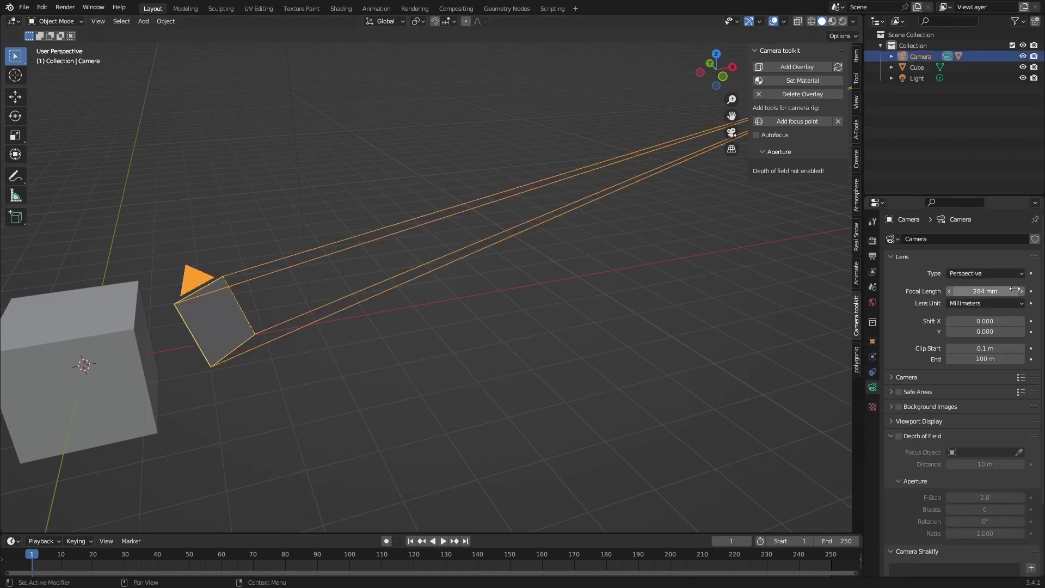
pyautogui.moveTo(986, 291); pyautogui.dragTo(950, 291)
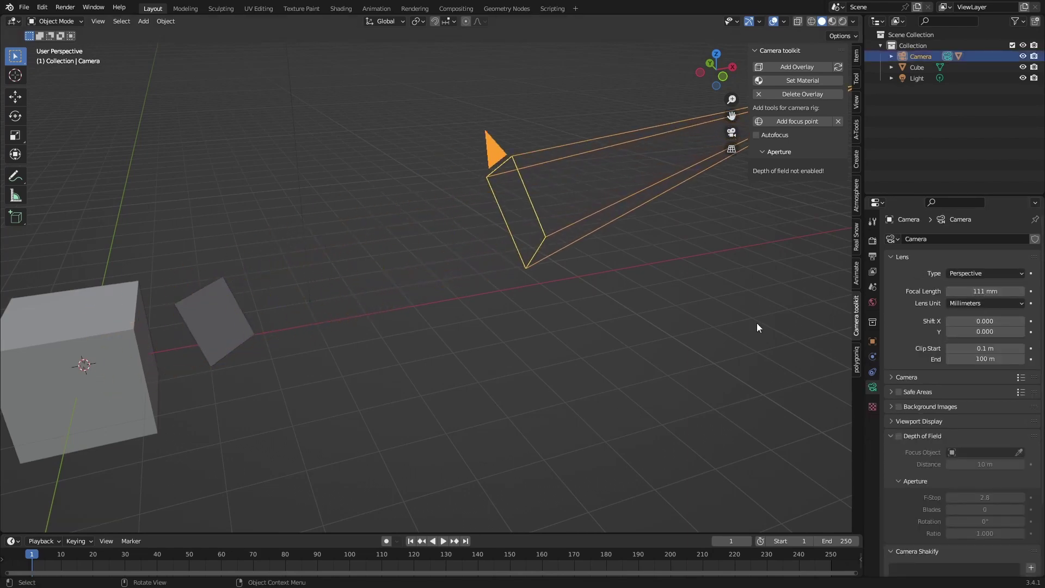
pyautogui.moveTo(757, 322); pyautogui.dragTo(692, 310, button='middle')
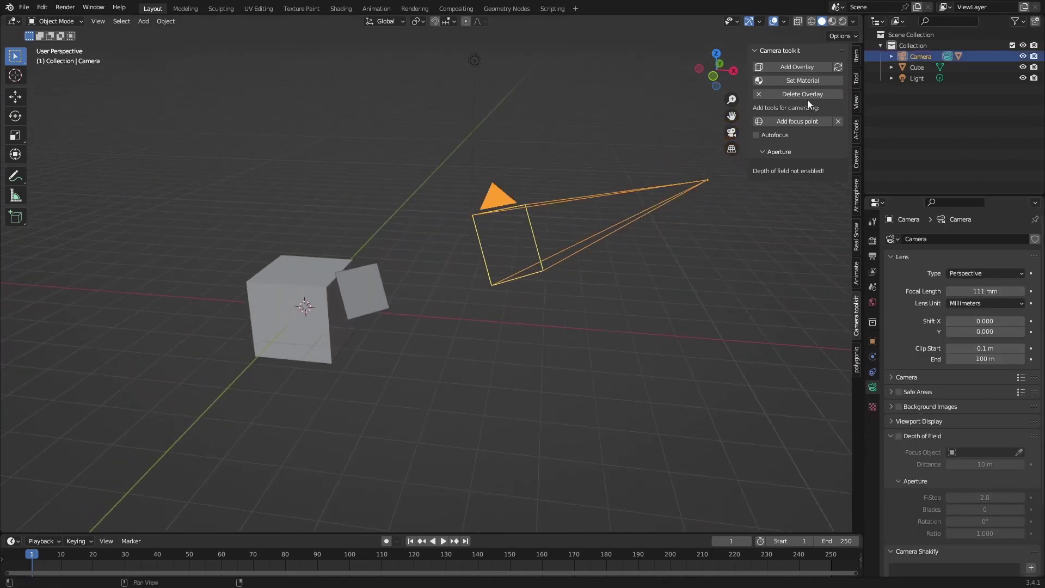
pyautogui.click(828, 68)
pyautogui.scroll(4, 628, 240)
pyautogui.moveTo(614, 226); pyautogui.dragTo(741, 273, button='middle')
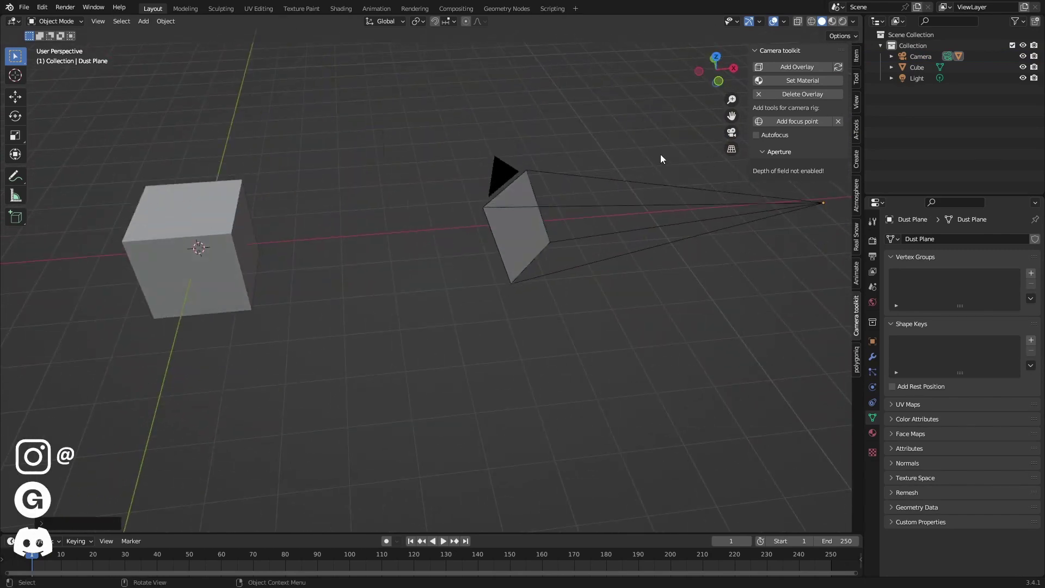
# Add a focus point for the camera and orbit in on its sphere.
pyautogui.moveTo(665, 159); pyautogui.dragTo(509, 260, button='middle')
pyautogui.click(783, 121)
pyautogui.scroll(2, 500, 248)
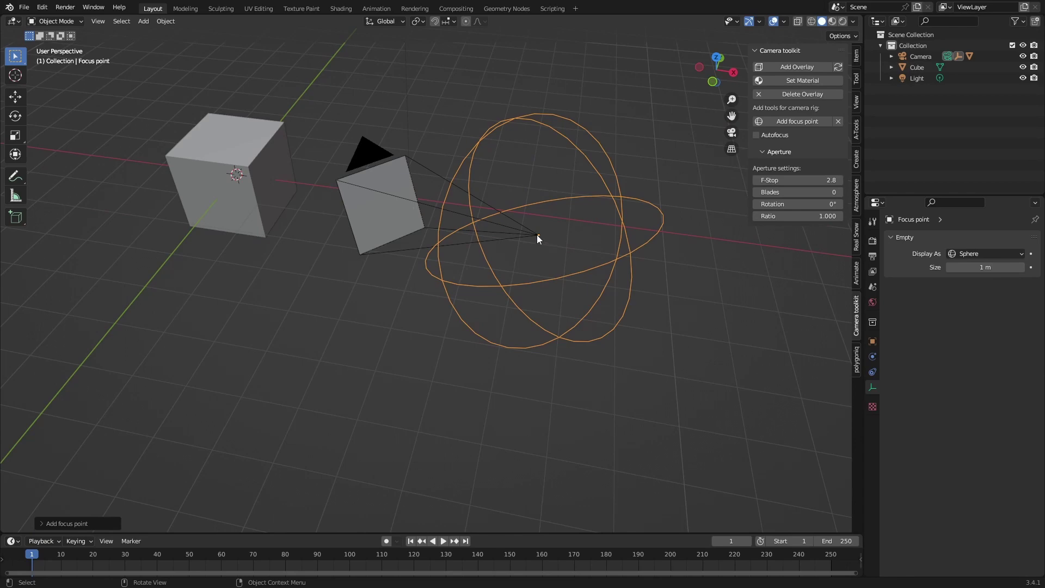
pyautogui.moveTo(455, 276); pyautogui.dragTo(524, 207, button='middle')
pyautogui.moveTo(536, 158); pyautogui.dragTo(551, 240, button='middle')
# Start sliding the focus point along Z, cancel the move, then reselect the camera.
pyautogui.press('g')
pyautogui.press('x')
pyautogui.press('x')
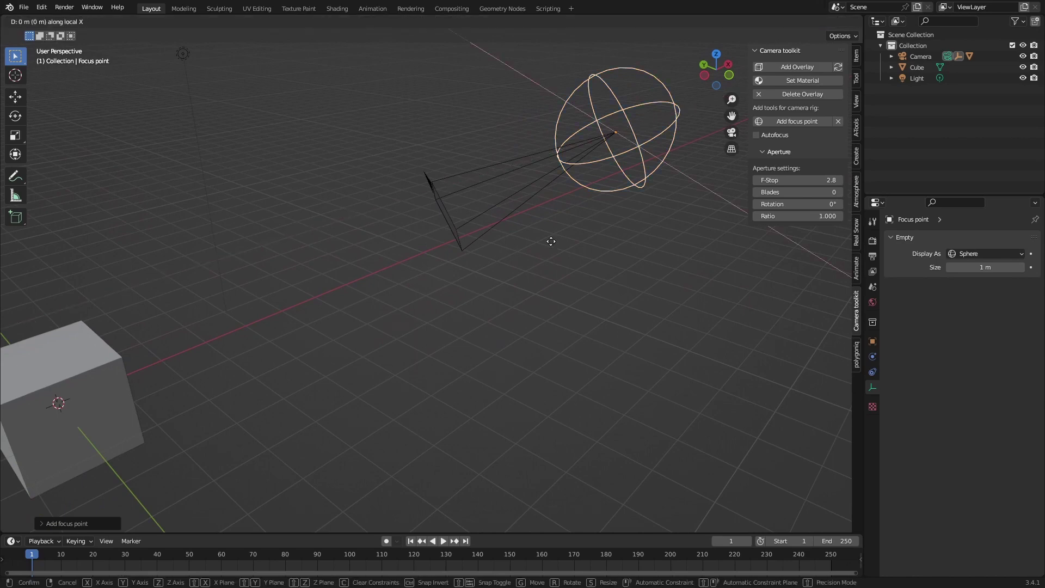
pyautogui.press('z')
pyautogui.press('z')
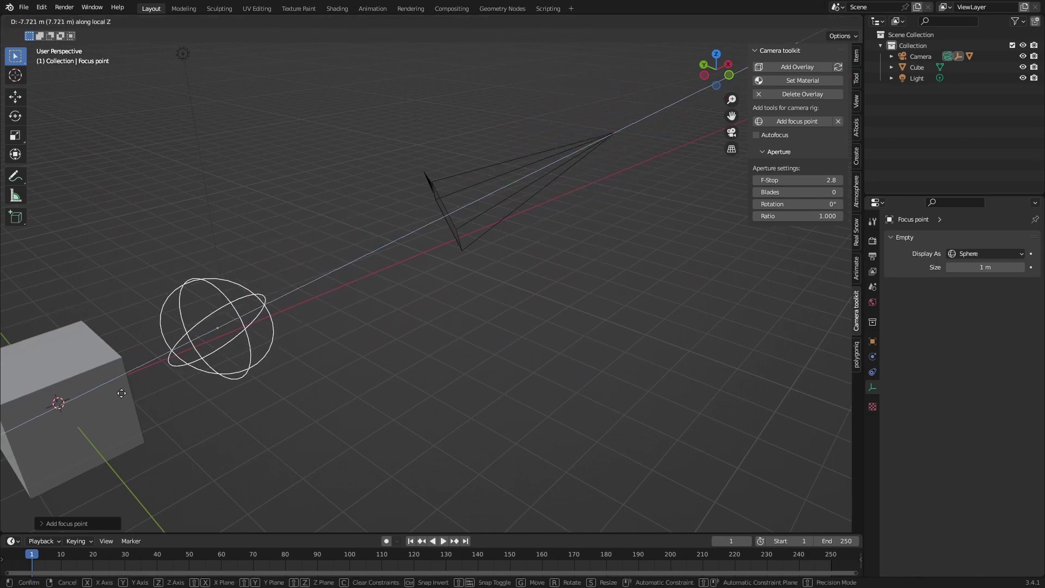
pyautogui.rightClick(244, 348)
pyautogui.moveTo(613, 319); pyautogui.dragTo(853, 370, button='middle')
pyautogui.click(560, 238)
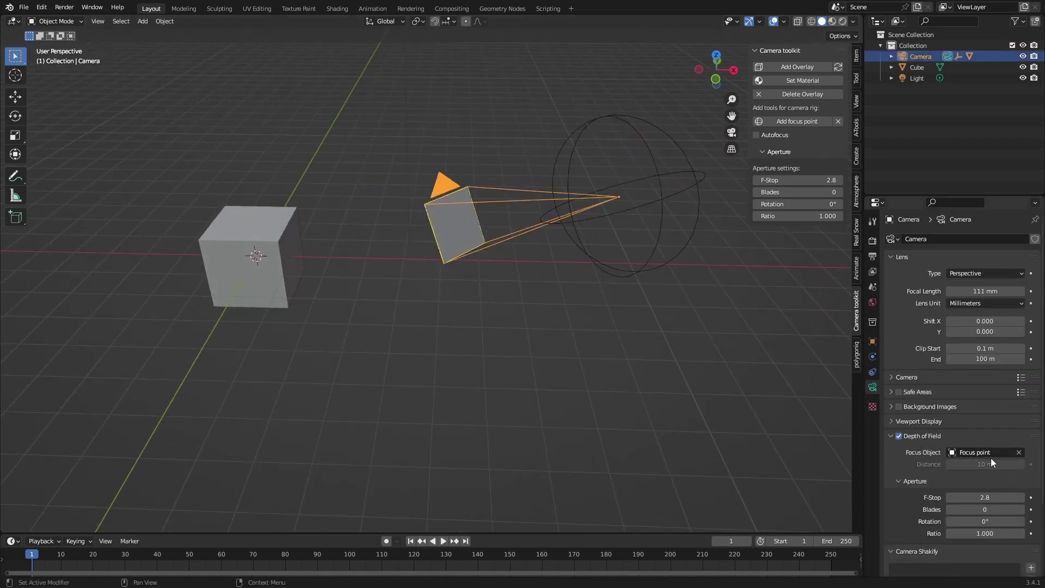
pyautogui.moveTo(612, 200); pyautogui.dragTo(675, 211, button='middle')
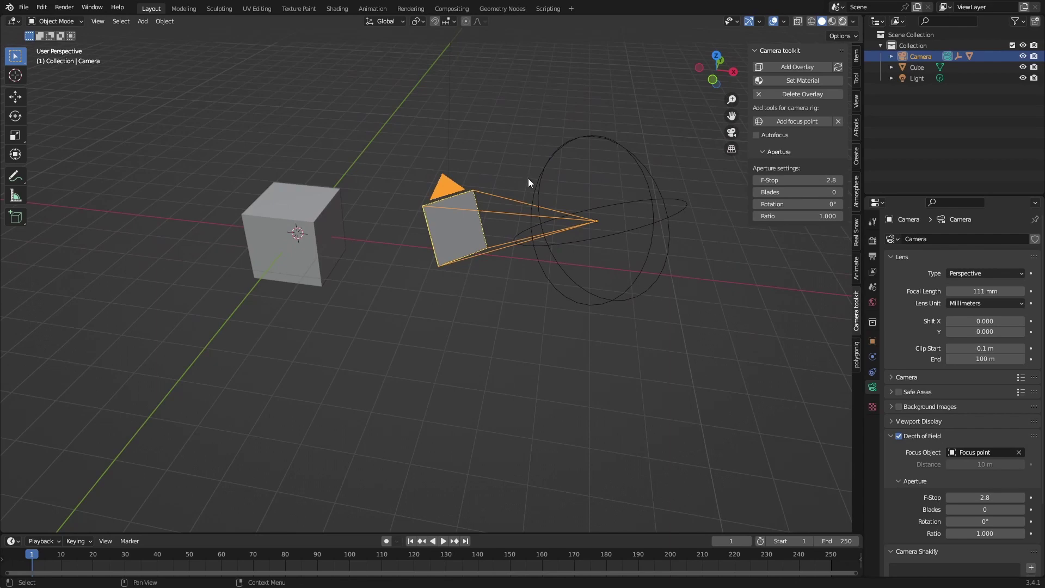
# In rendered camera view, enable Autofocus and pick the Cube as its target.
pyautogui.hotkey('shift', 'z')
pyautogui.press('KP_0')
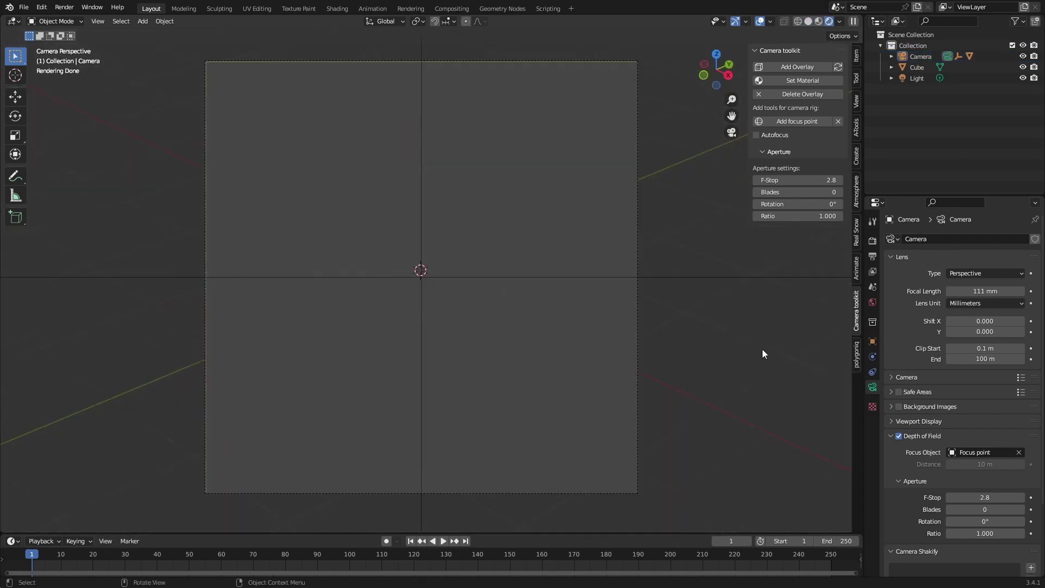
pyautogui.scroll(-2, 435, 287)
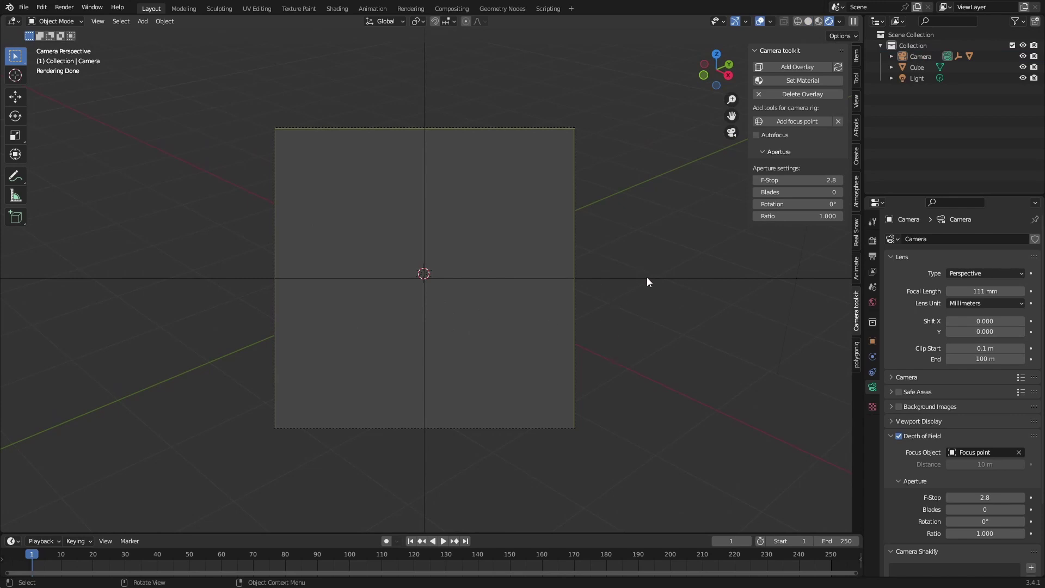
pyautogui.click(760, 135)
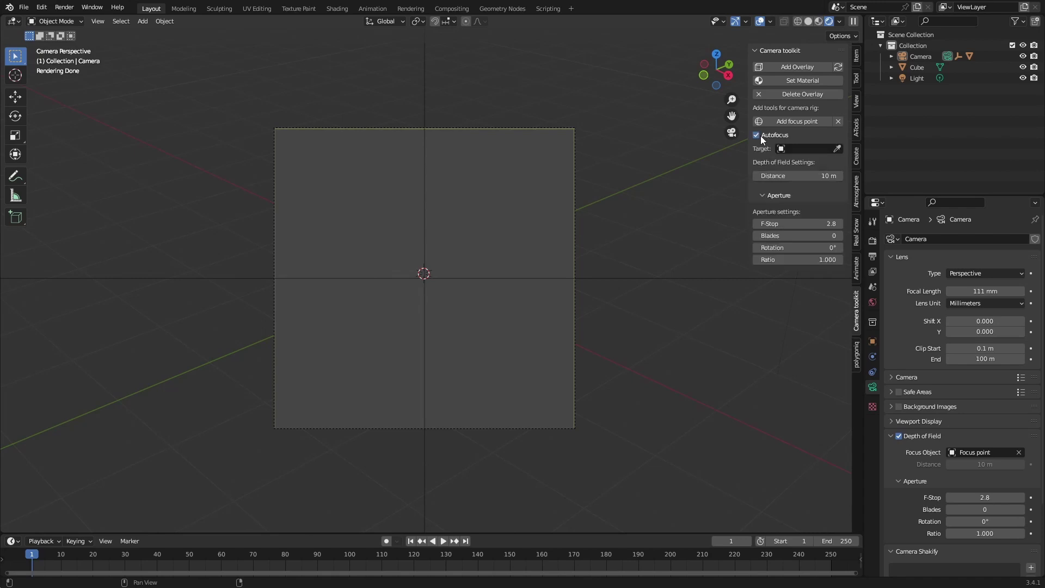
pyautogui.click(838, 150)
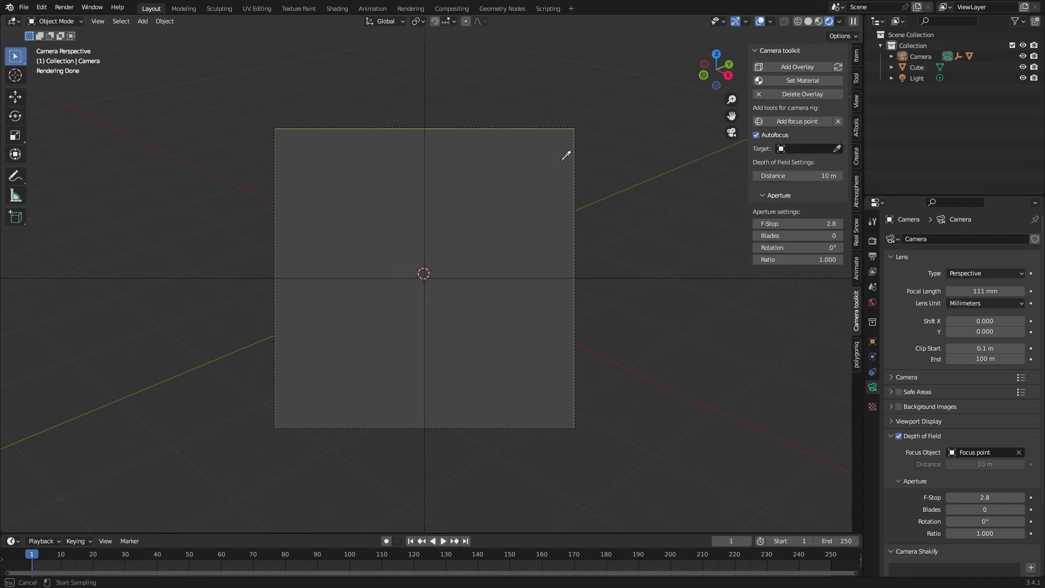
pyautogui.click(414, 265)
pyautogui.scroll(2, 687, 343)
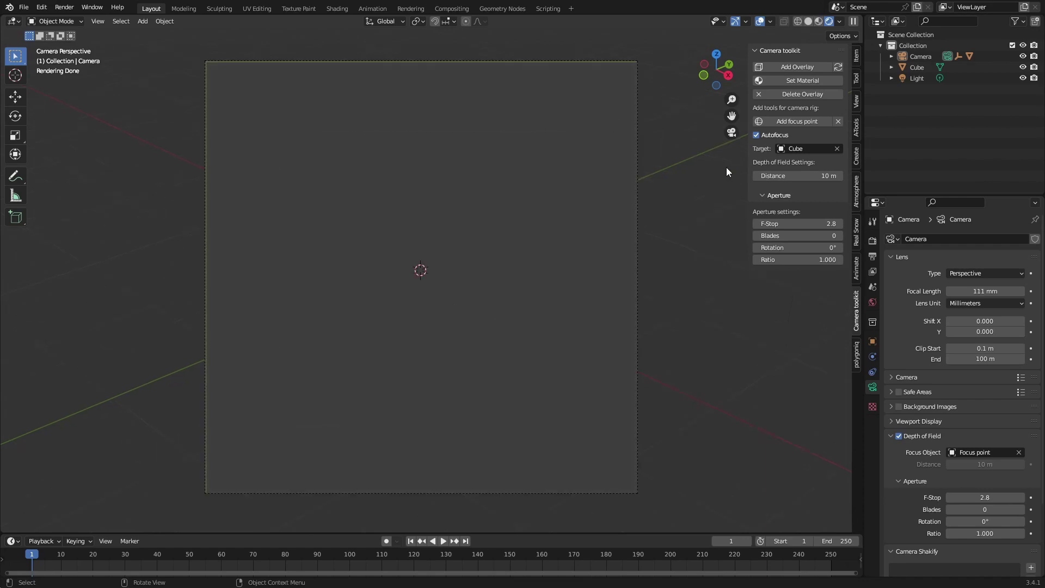
pyautogui.click(512, 73)
pyautogui.moveTo(420, 182); pyautogui.dragTo(495, 281, button='middle')
# Rotate the camera freely to aim at the cube, then look through the camera again.
pyautogui.press('r')
pyautogui.press('r')
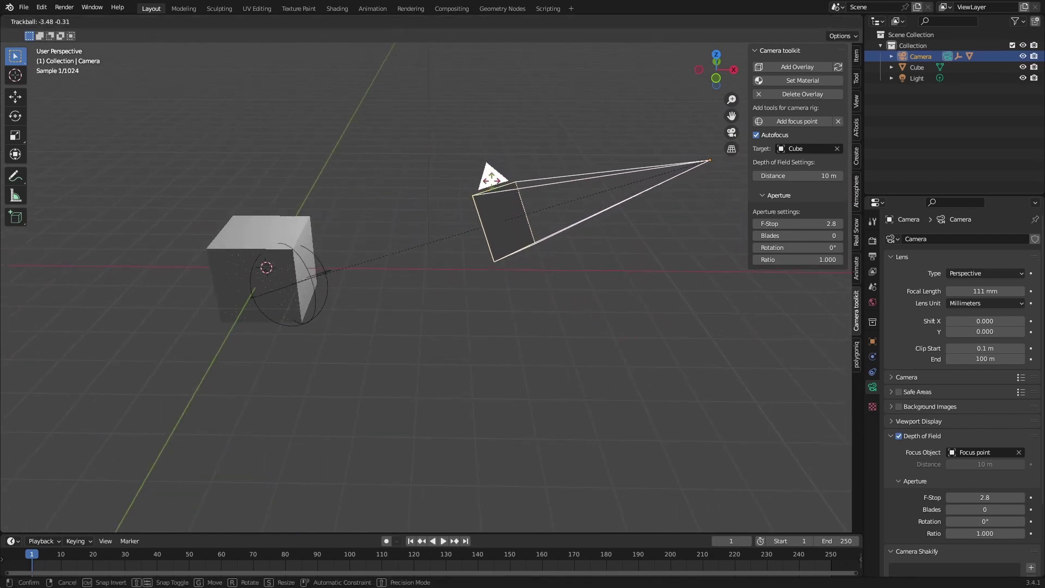
pyautogui.moveTo(651, 310)
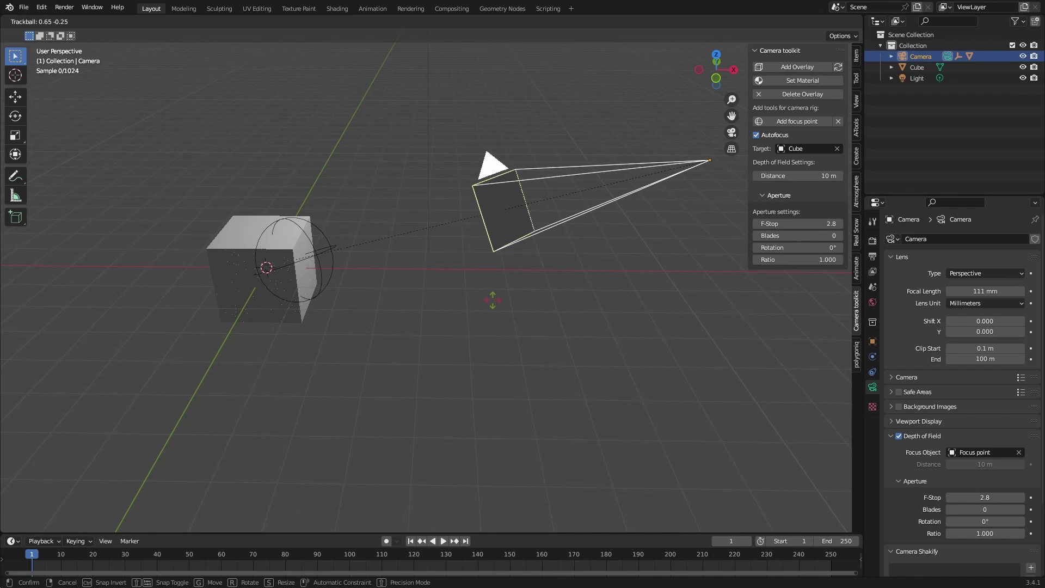
pyautogui.click(546, 292)
pyautogui.moveTo(546, 292); pyautogui.dragTo(502, 296, button='middle')
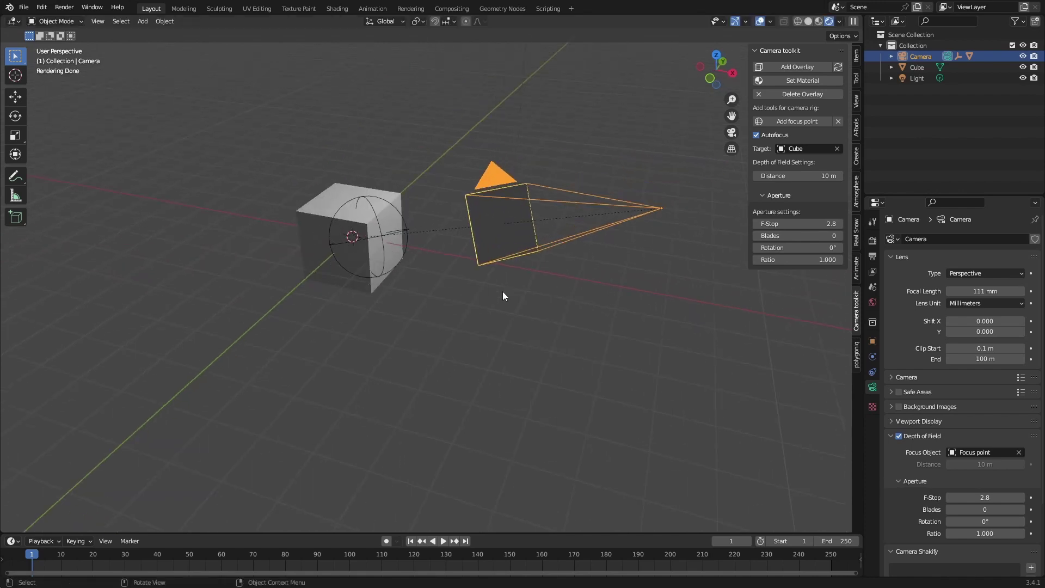
pyautogui.press('KP_0')
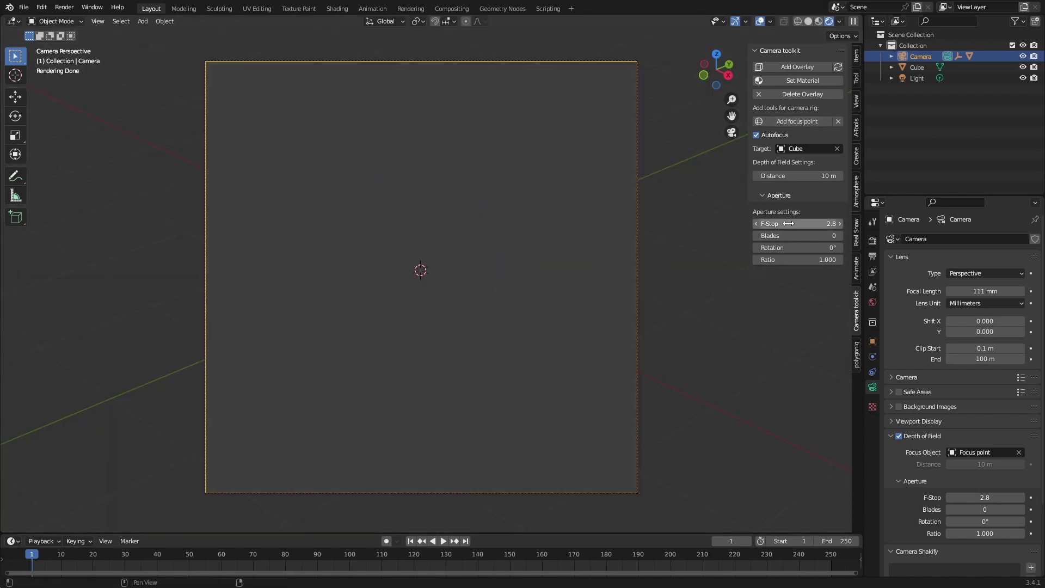
# Give the cube a grey material, then re-aim the camera with a free rotation.
pyautogui.click(544, 228)
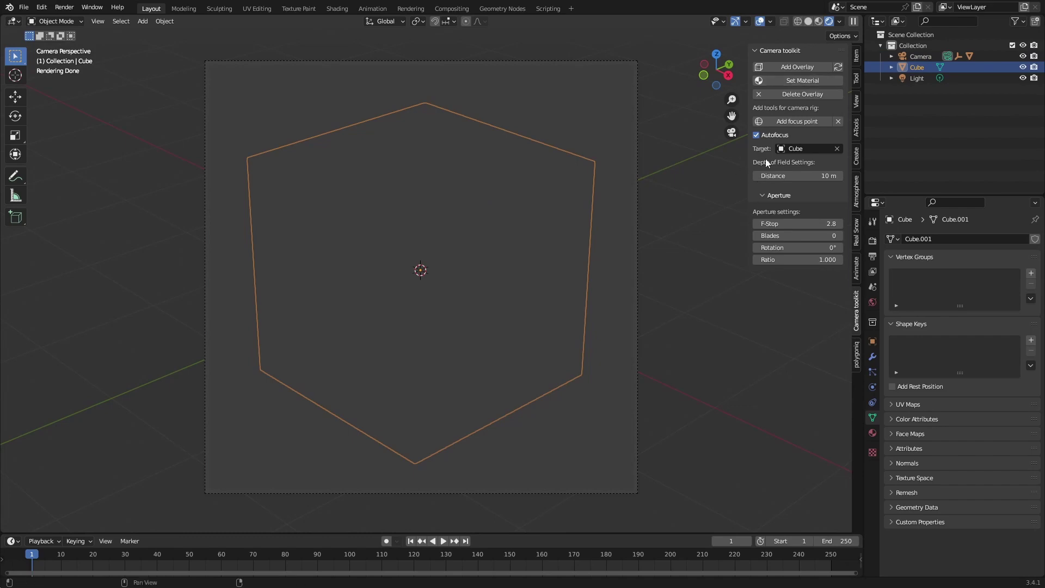
pyautogui.click(798, 80)
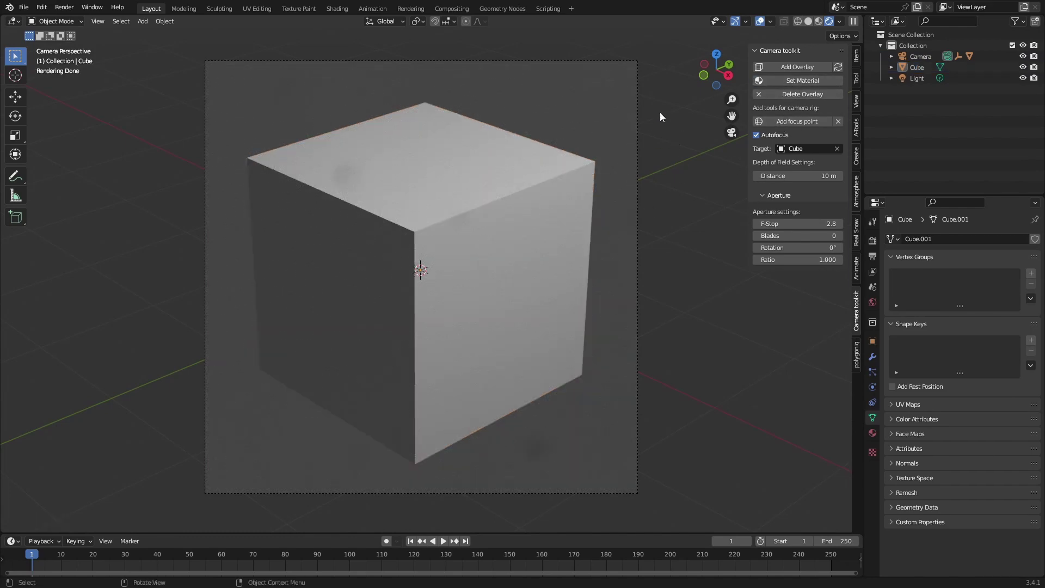
pyautogui.click(922, 56)
pyautogui.press('r')
pyautogui.press('r')
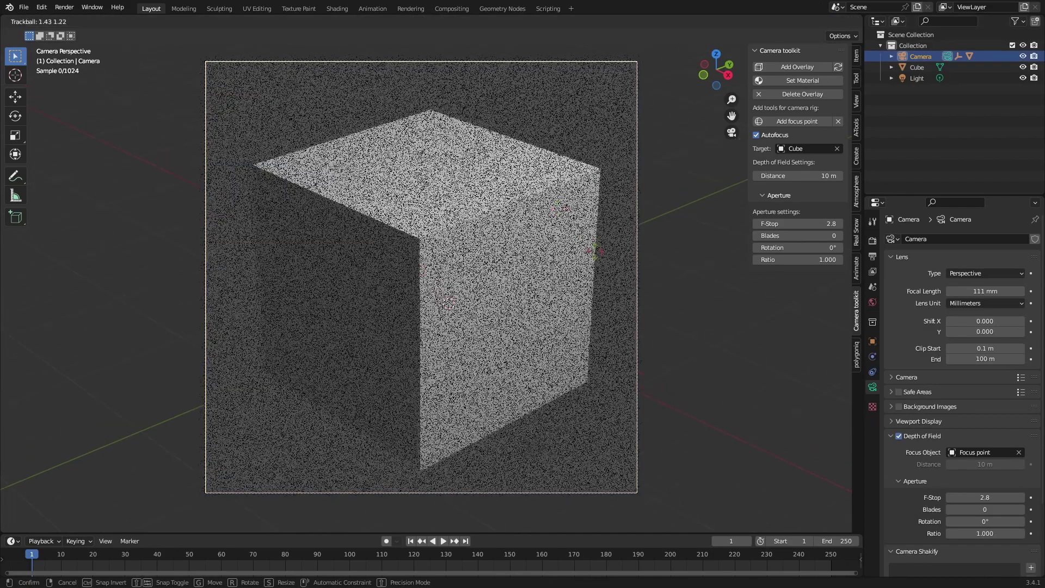
pyautogui.click(605, 334)
# Add a new cube and scale it down in X and Y into a thin pillar.
pyautogui.hotkey('shift', 'a')
pyautogui.moveTo(484, 336)
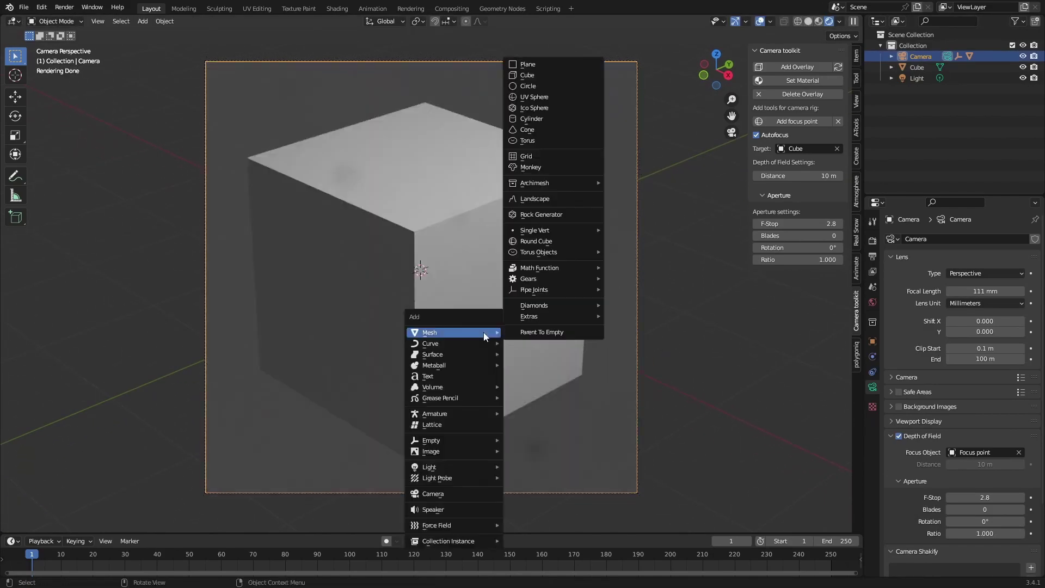
pyautogui.click(542, 74)
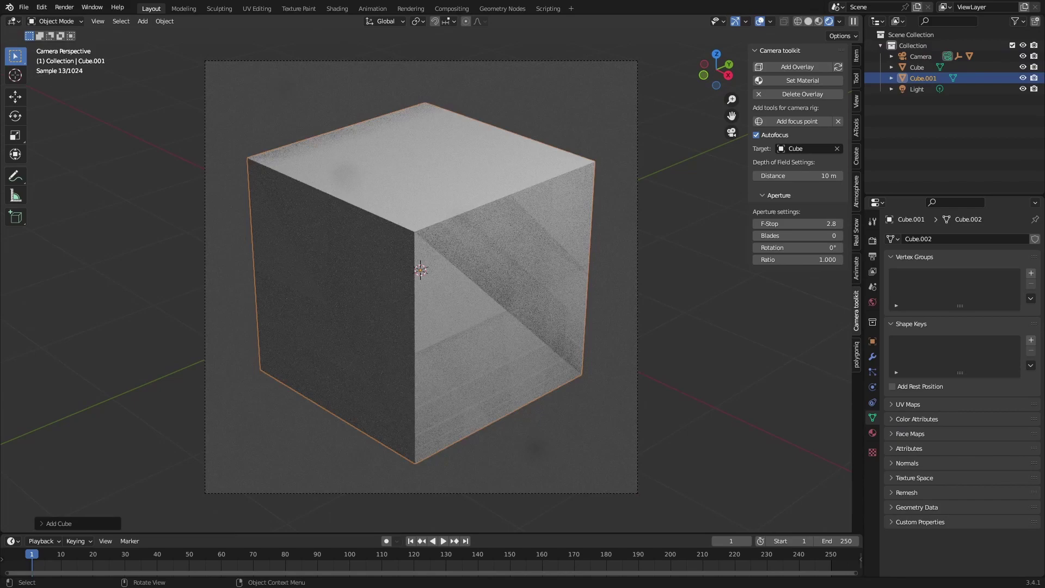
pyautogui.press('s')
pyautogui.hotkey('shift', 'z')
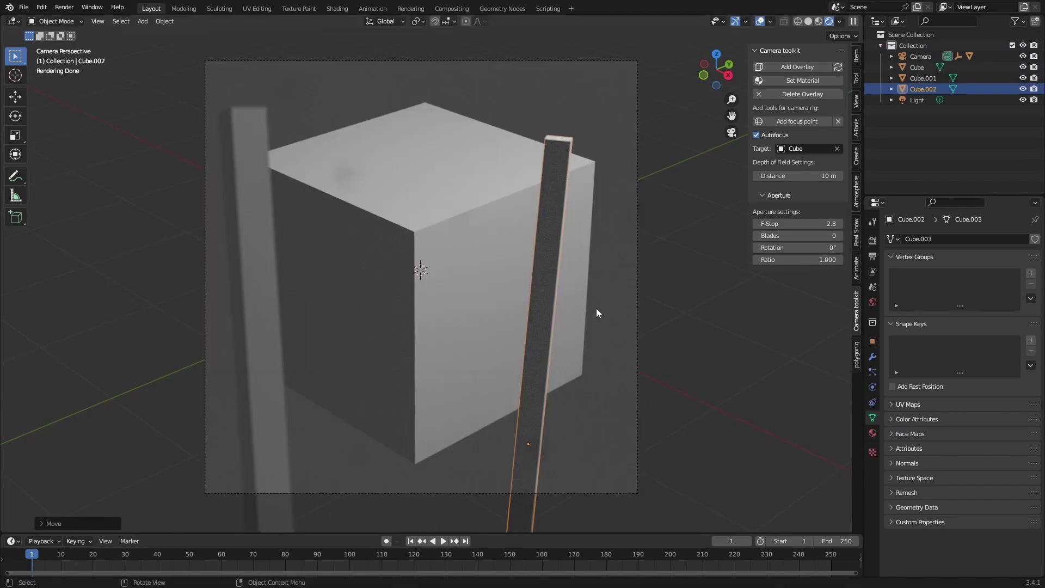
# Rotate the camera to frame the cube between the two thin pillars.
pyautogui.click(598, 313)
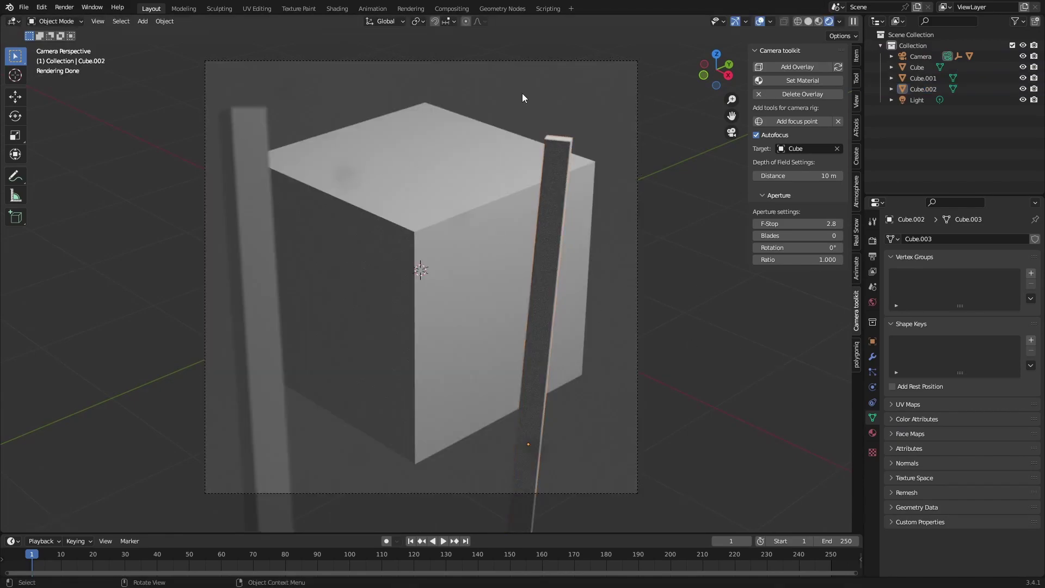
pyautogui.click(465, 62)
pyautogui.press('r')
pyautogui.press('r')
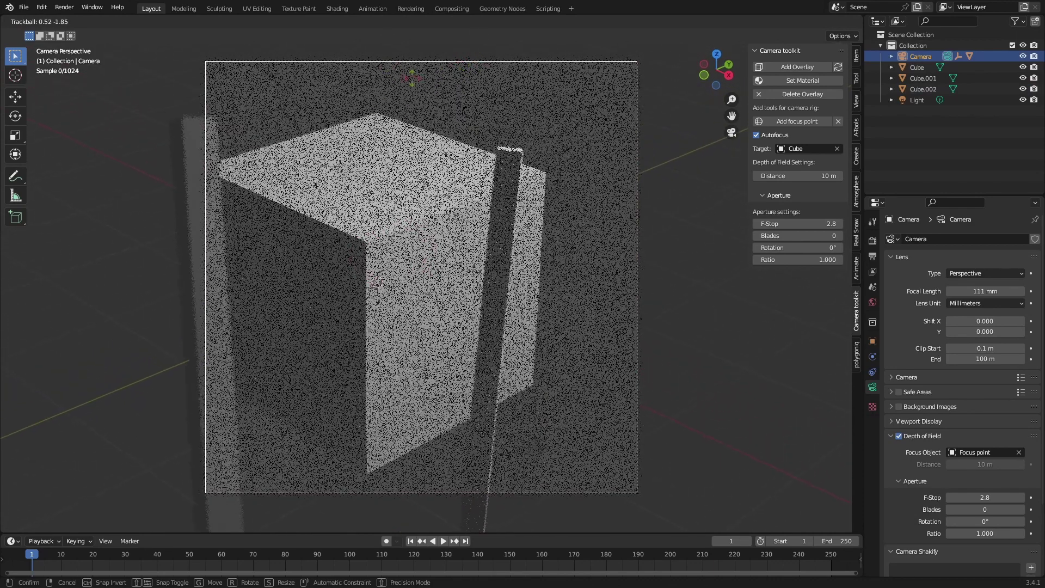
pyautogui.click(621, 221)
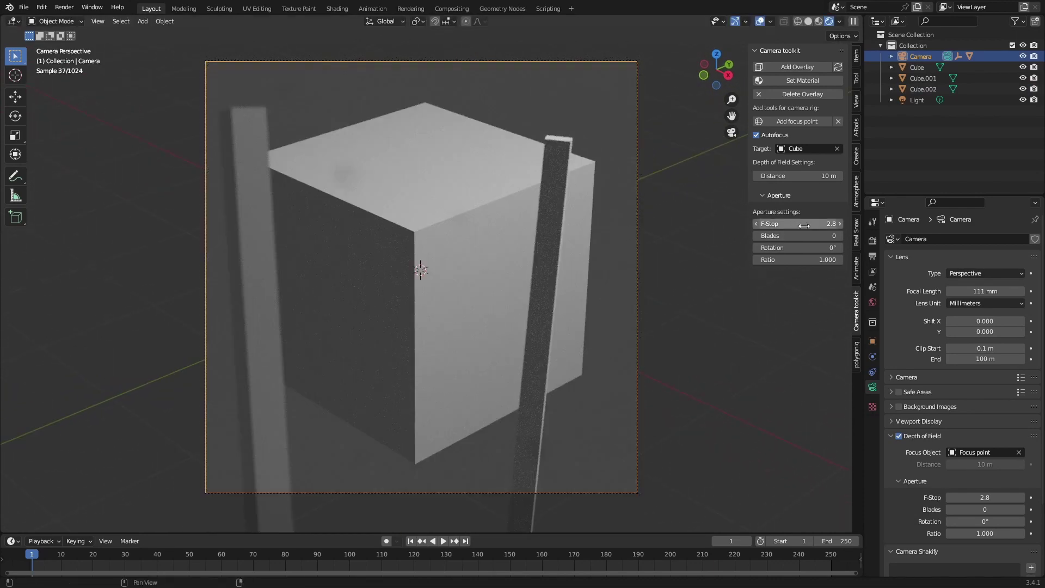
# Lower the aperture F-Stop from 2.8 to 0.4 and select the right-hand pillar.
pyautogui.moveTo(803, 225); pyautogui.dragTo(776, 224)
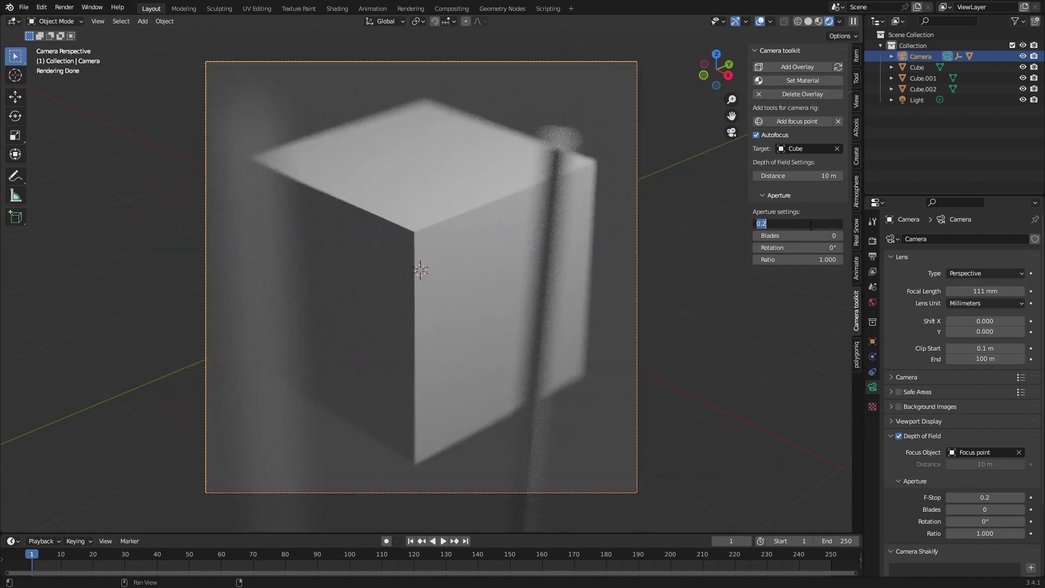
pyautogui.press('Return')
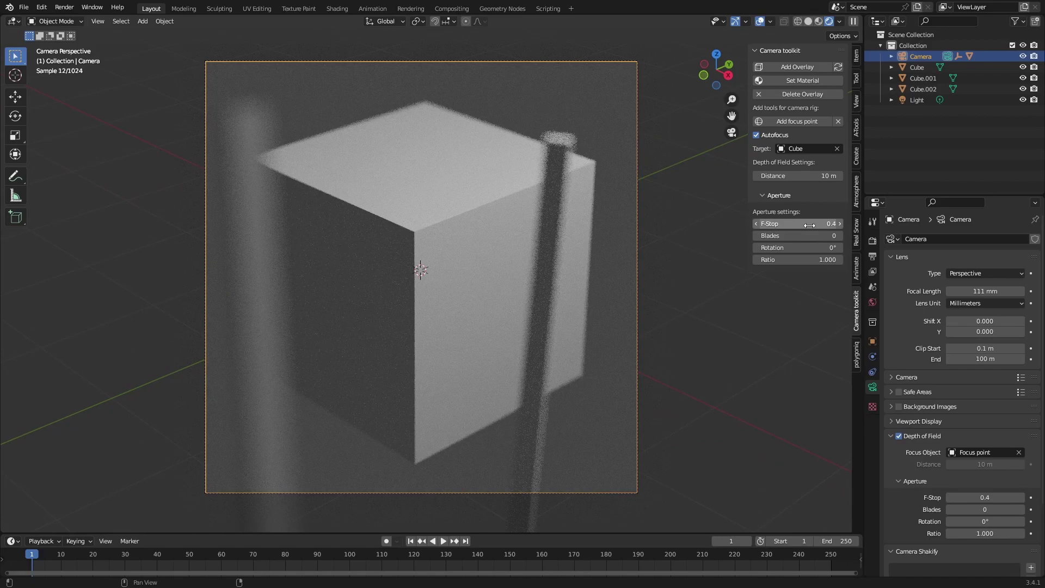
pyautogui.click(544, 243)
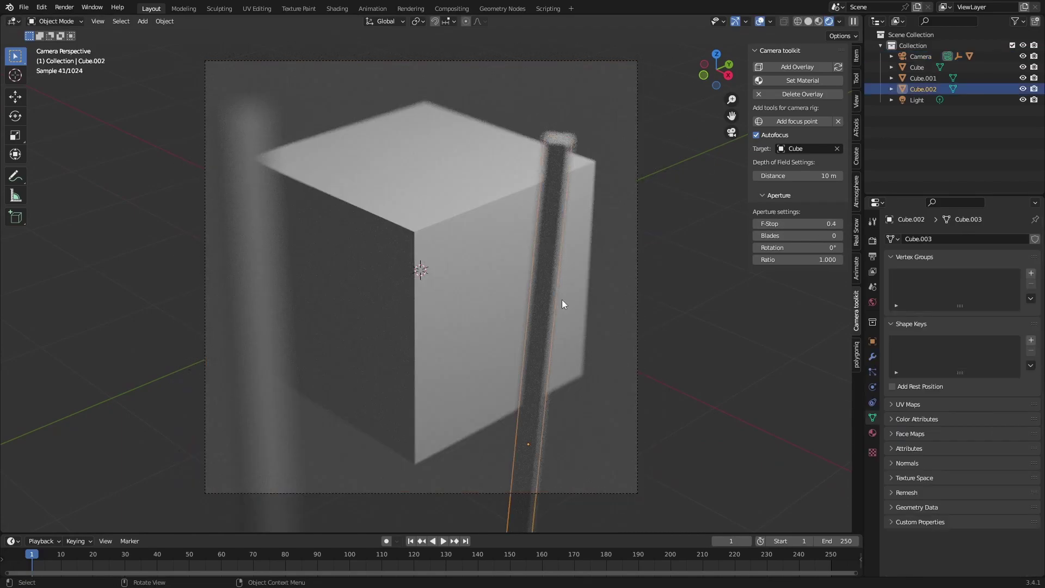
# Duplicate the pillar, move the copy horizontally in front of the cube, and tilt it.
pyautogui.hotkey('shift', 'd')
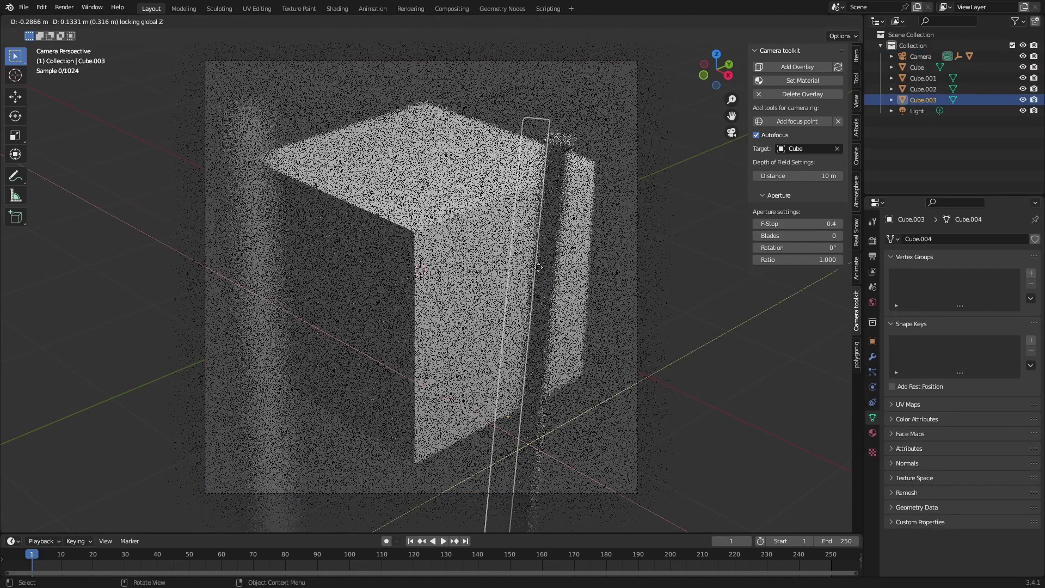
pyautogui.press('z')
pyautogui.click(476, 259)
pyautogui.moveTo(476, 258); pyautogui.dragTo(708, 305, button='middle')
pyautogui.press('g')
pyautogui.hotkey('shift', 'z')
pyautogui.click(485, 190)
pyautogui.press('r')
pyautogui.click(757, 331)
# Return to camera view and begin freely rotating the camera.
pyautogui.press('KP_0')
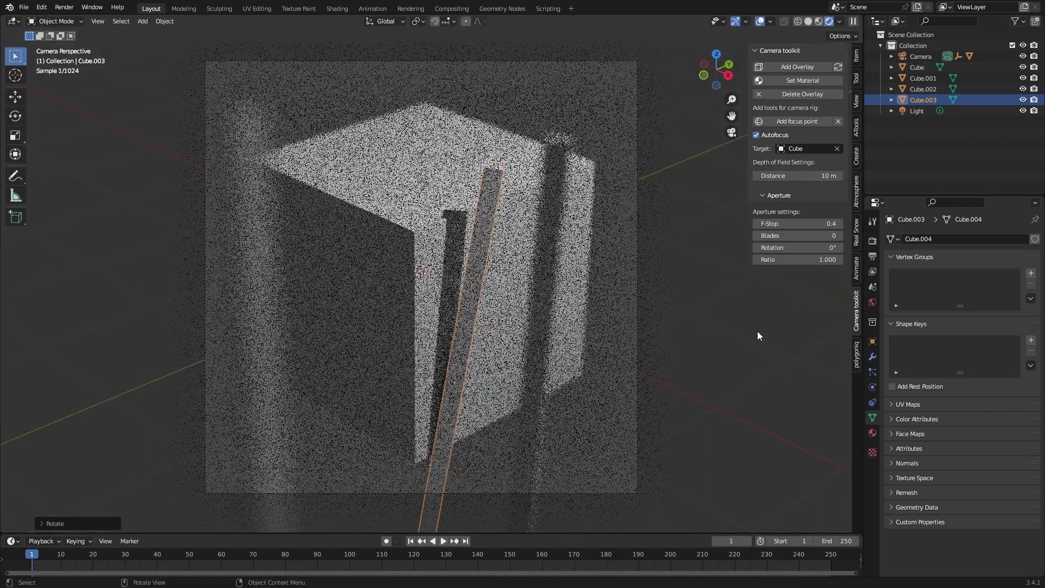
pyautogui.scroll(-1, 563, 153)
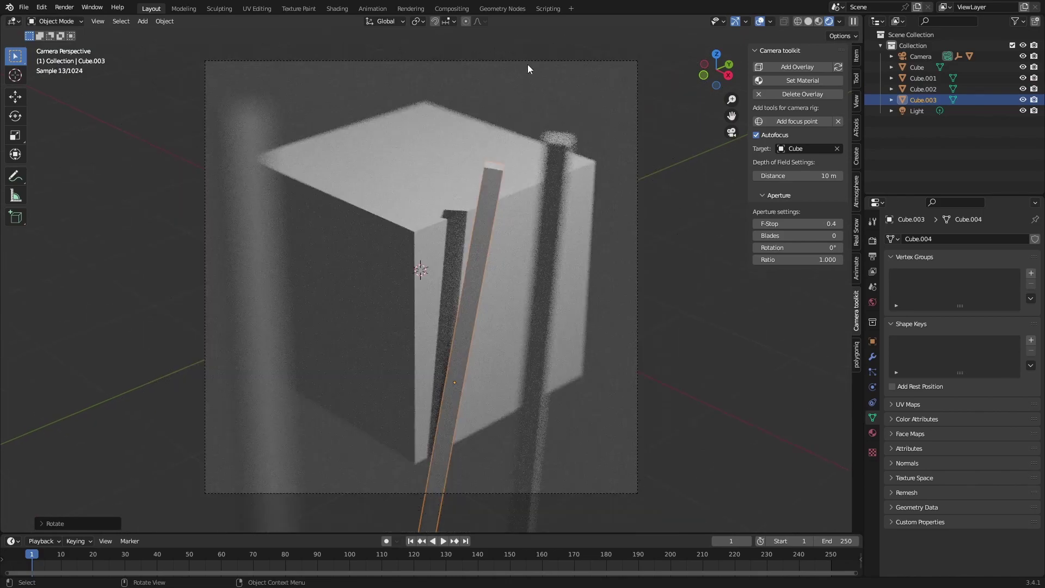
pyautogui.click(528, 65)
pyautogui.press('r')
pyautogui.press('r')
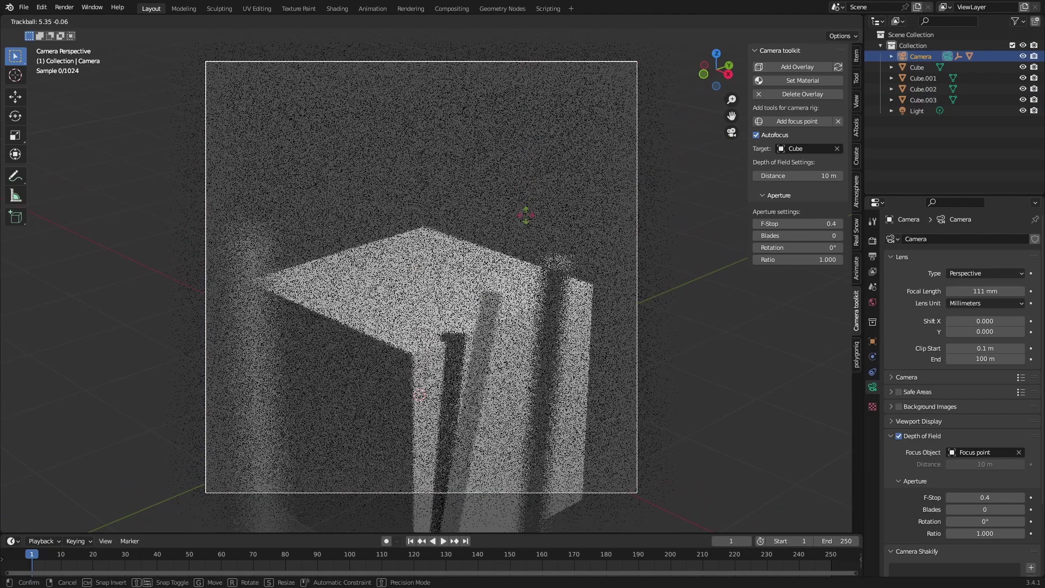
# Confirm the camera's new rotation and refresh the rendered camera view via solid shading.
pyautogui.click(527, 222)
pyautogui.click(808, 21)
pyautogui.press('KP_0')
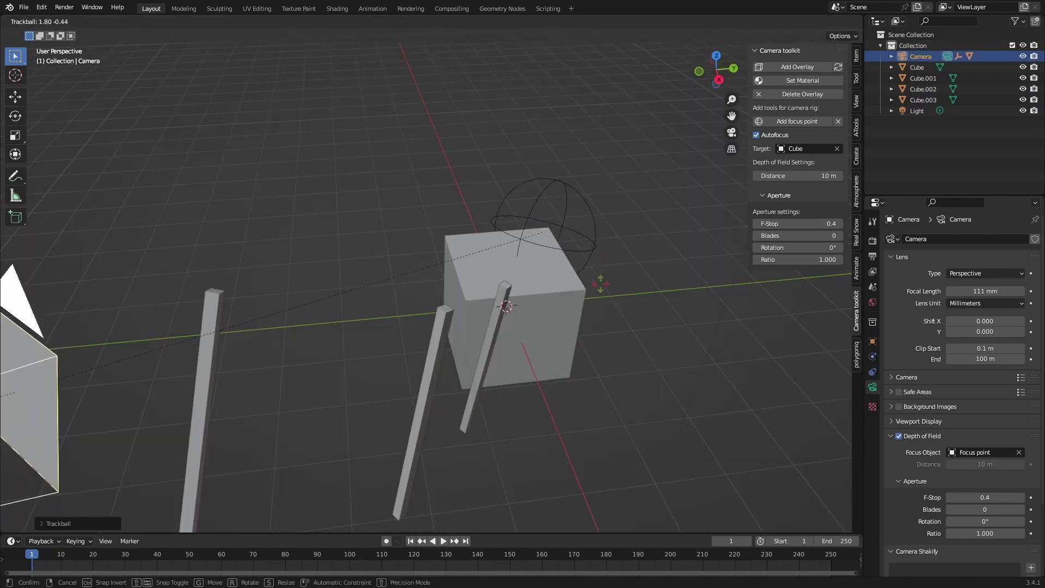
pyautogui.press('KP_0')
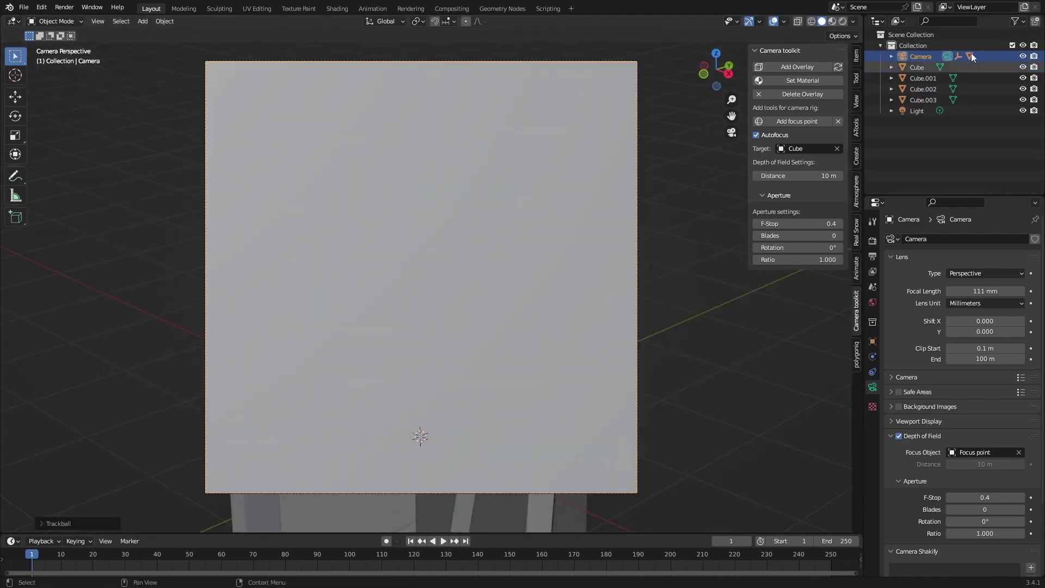
pyautogui.click(843, 21)
pyautogui.click(708, 335)
# Re-aim the camera higher so the cube sits in focus behind the blurred pillars.
pyautogui.scroll(3, 599, 313)
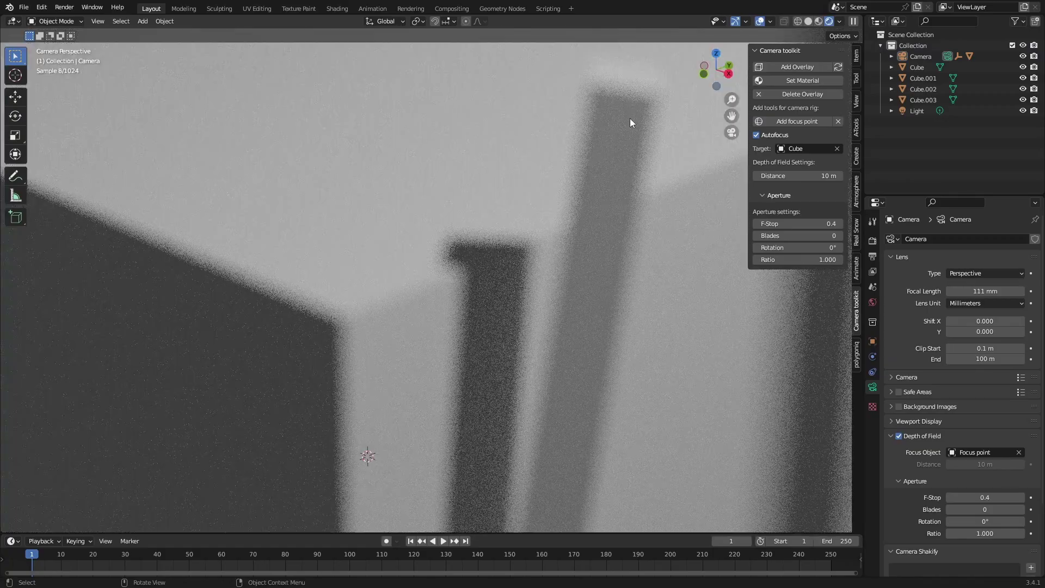
pyautogui.moveTo(652, 192); pyautogui.dragTo(264, 413, button='middle')
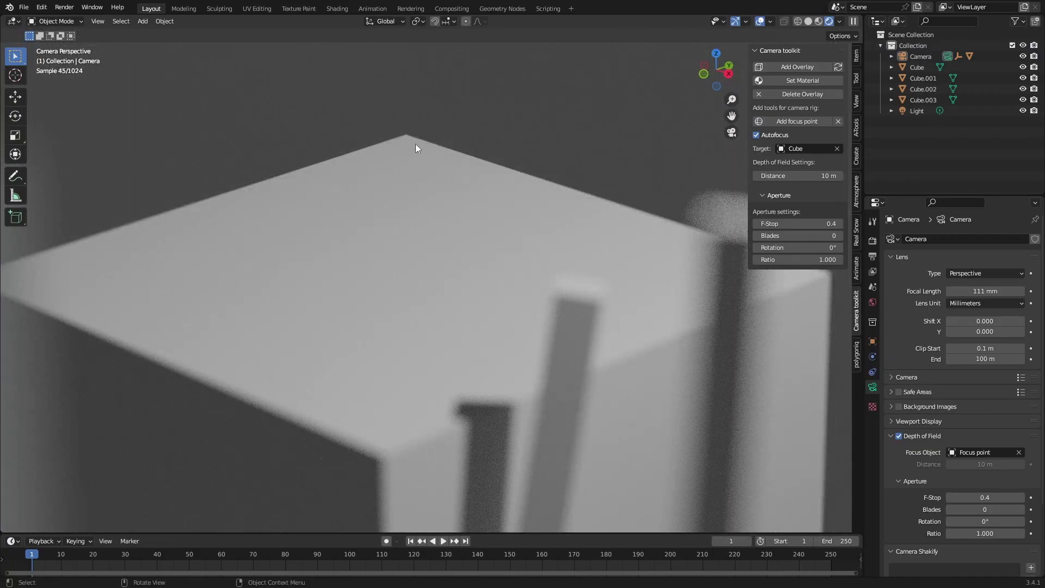
pyautogui.scroll(-6, 428, 177)
pyautogui.click(452, 144)
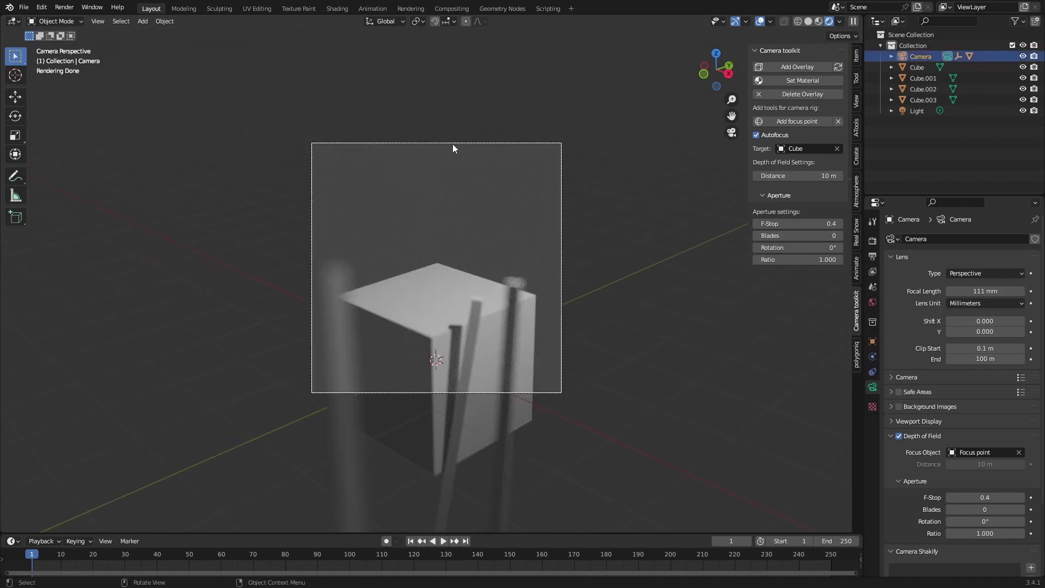
pyautogui.scroll(3, 485, 261)
pyautogui.press('r')
pyautogui.press('r')
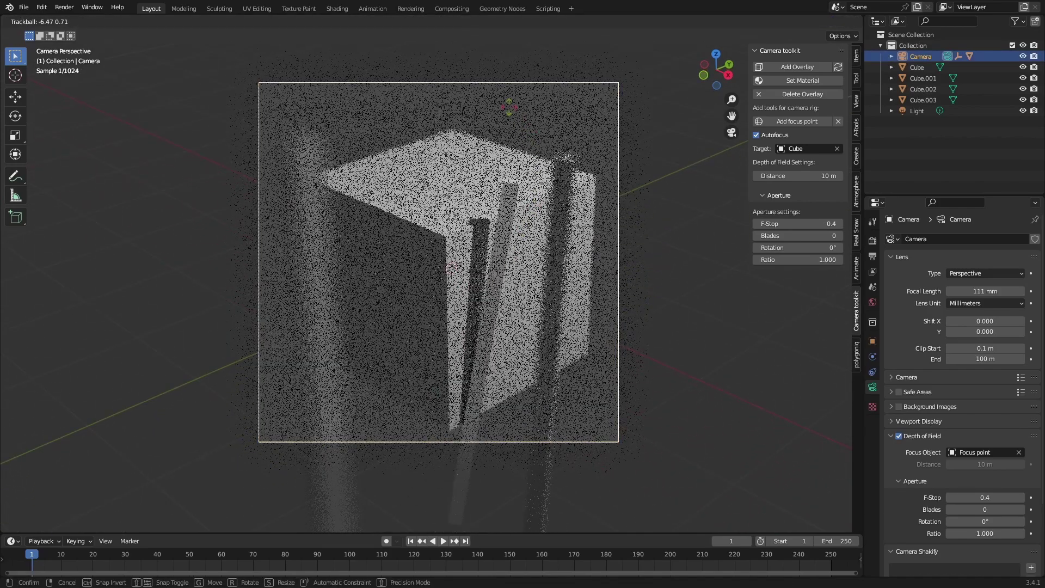
pyautogui.click(496, 144)
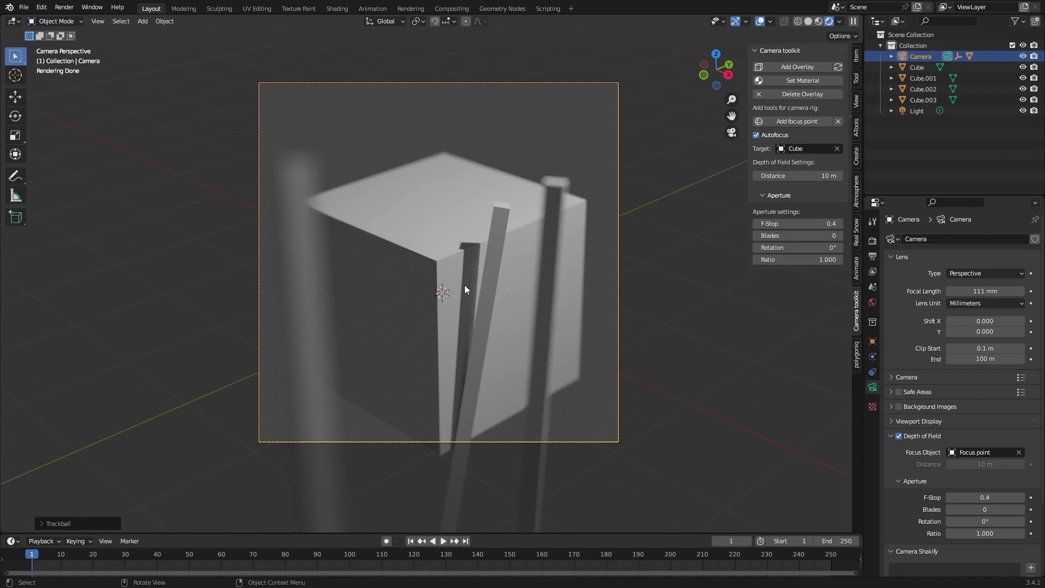
# Turn off Autofocus and slide the Focus point along its local Z to the cube.
pyautogui.click(762, 136)
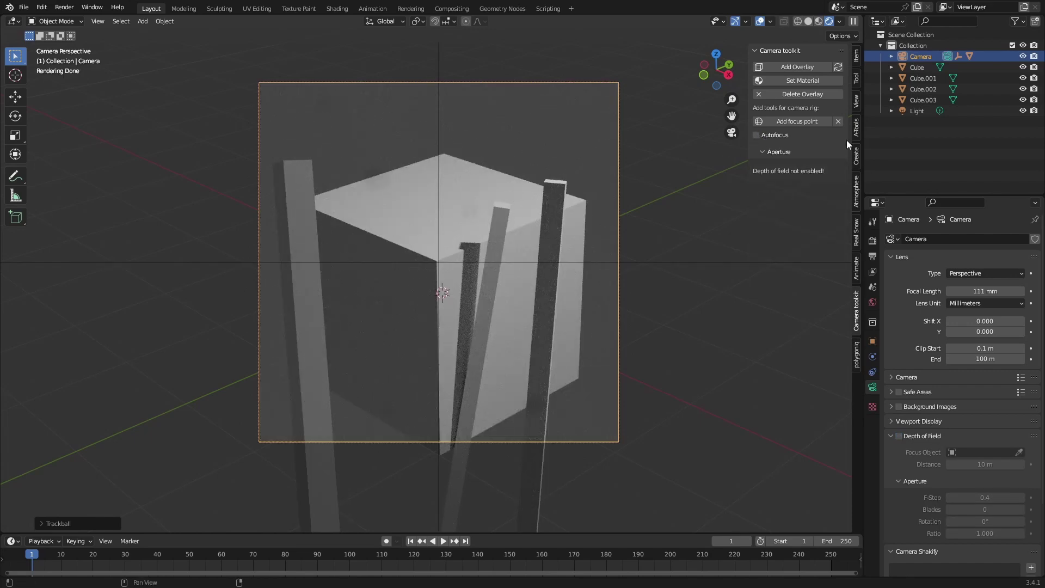
pyautogui.click(429, 257)
pyautogui.moveTo(430, 257); pyautogui.dragTo(627, 297, button='middle')
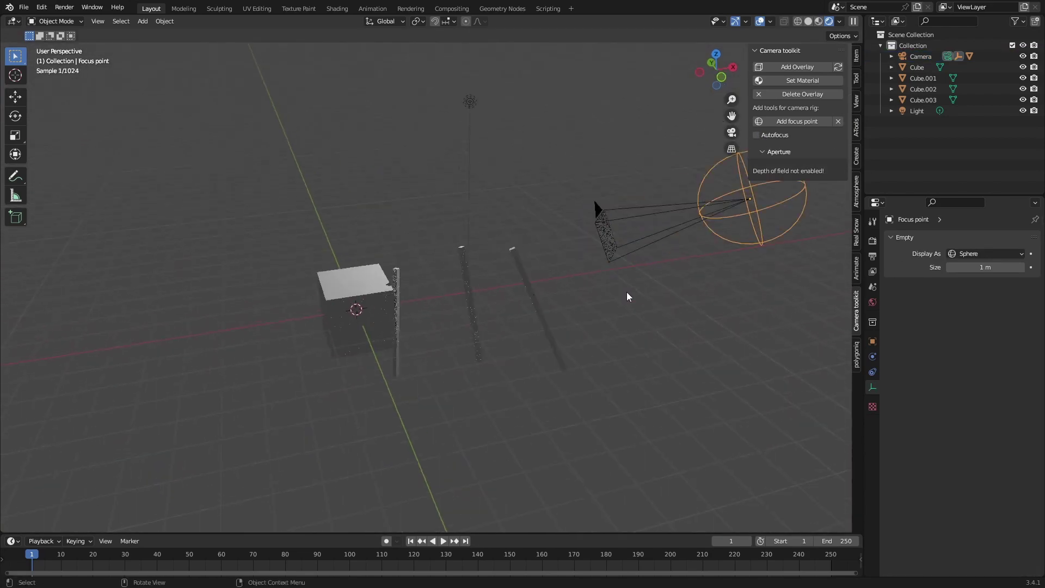
pyautogui.press('g')
pyautogui.press('z')
pyautogui.press('z')
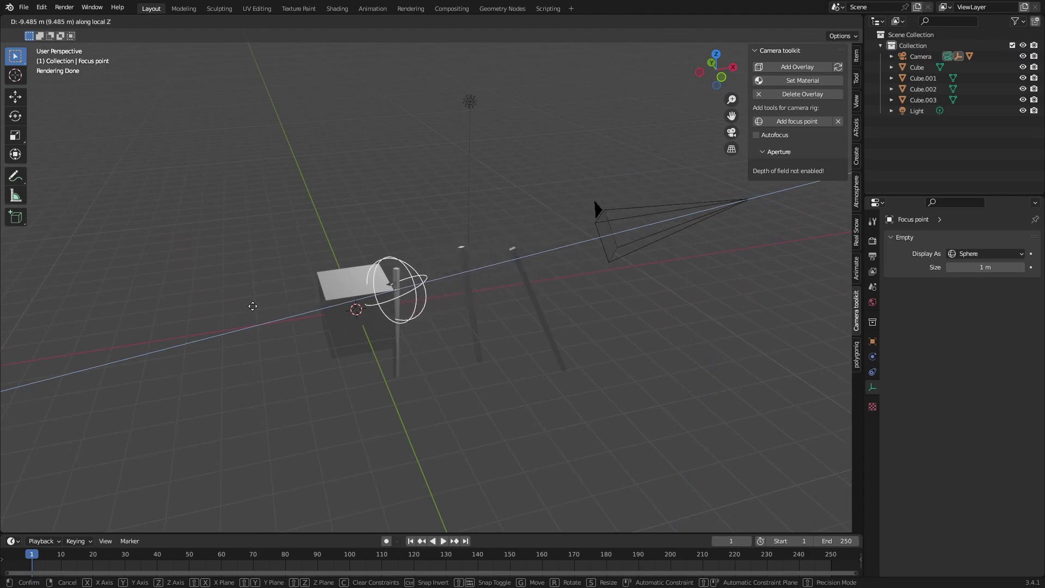
pyautogui.click(253, 306)
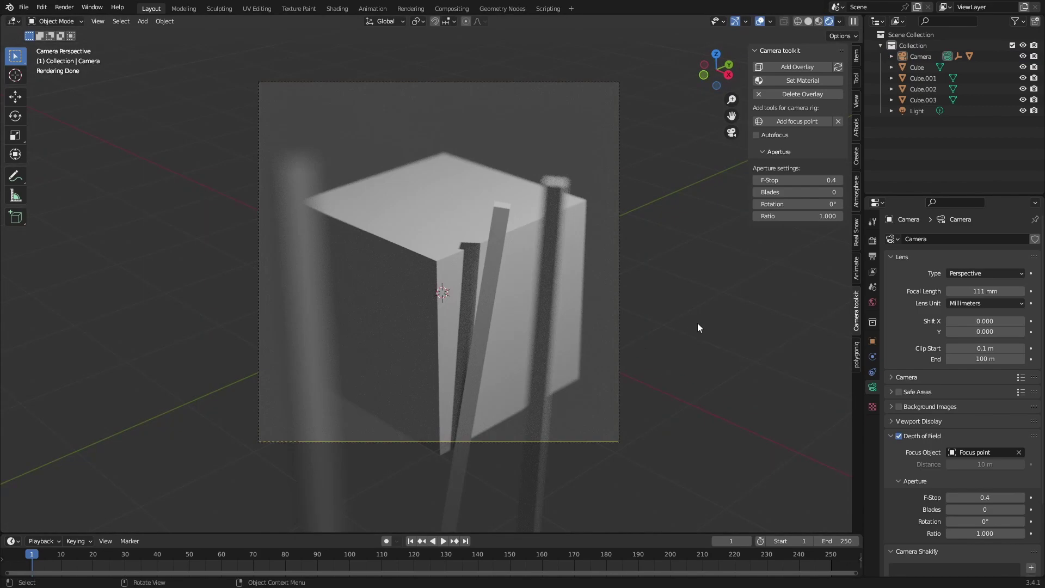
pyautogui.click(561, 84)
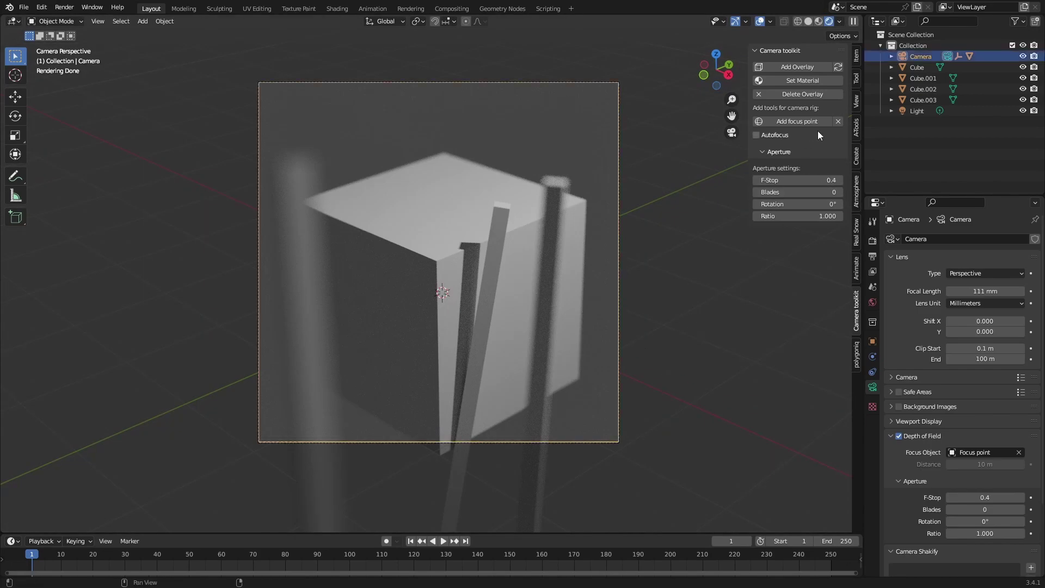
# Remove the focus point and delete the camera's dust overlay.
pyautogui.click(838, 122)
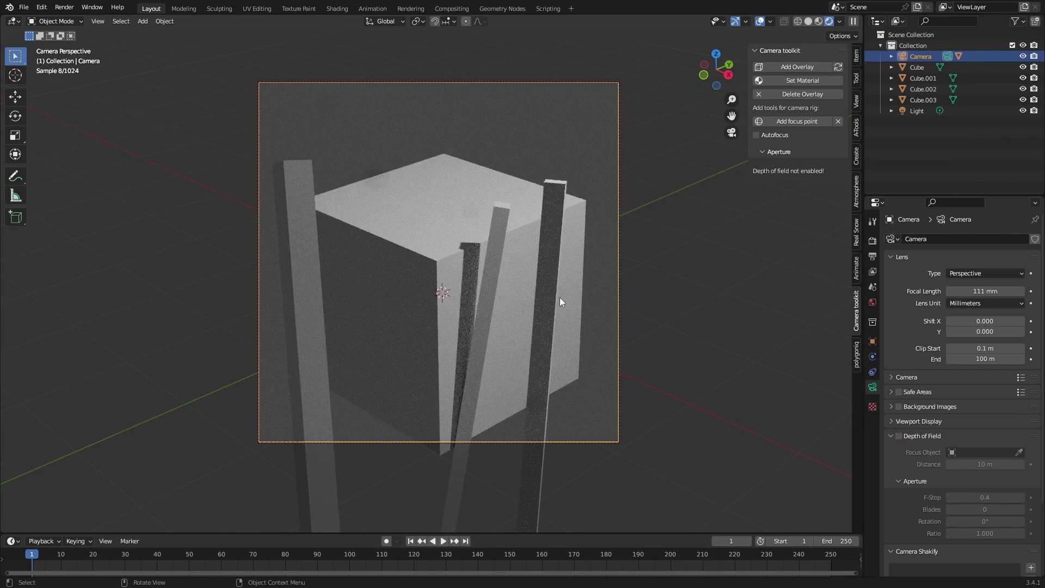
pyautogui.press('KP_0')
pyautogui.moveTo(565, 299); pyautogui.dragTo(680, 218, button='middle')
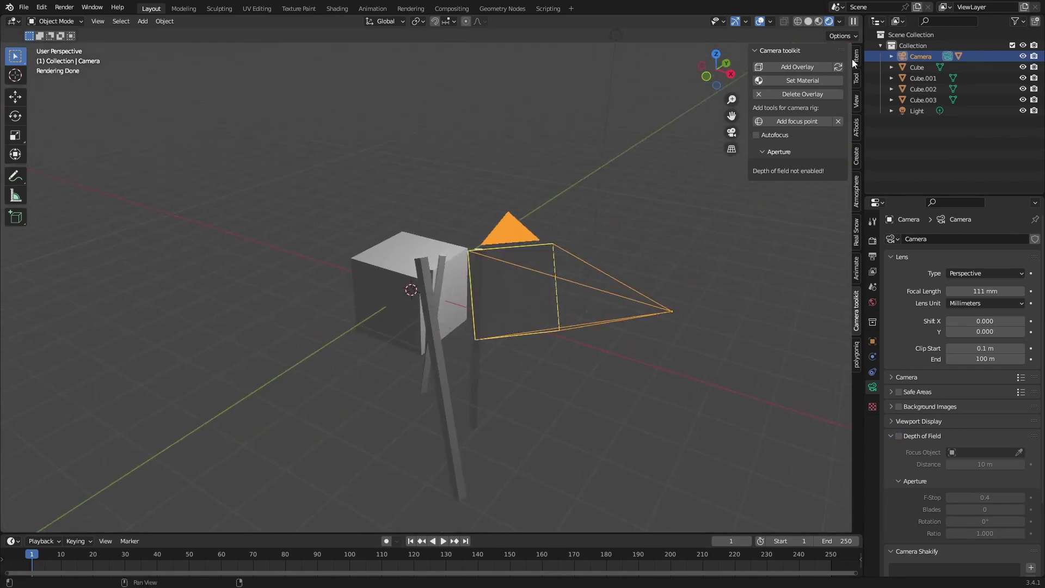
pyautogui.click(815, 94)
# Return to camera view, cancelling a started camera rotation.
pyautogui.moveTo(572, 279); pyautogui.dragTo(542, 273, button='middle')
pyautogui.press('KP_0')
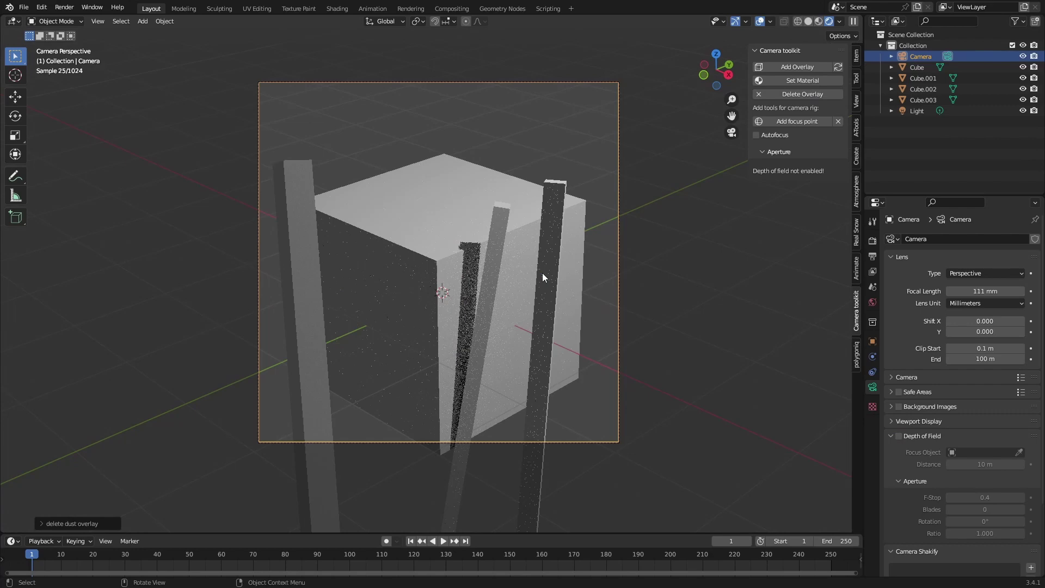
pyautogui.press('r')
pyautogui.press('r')
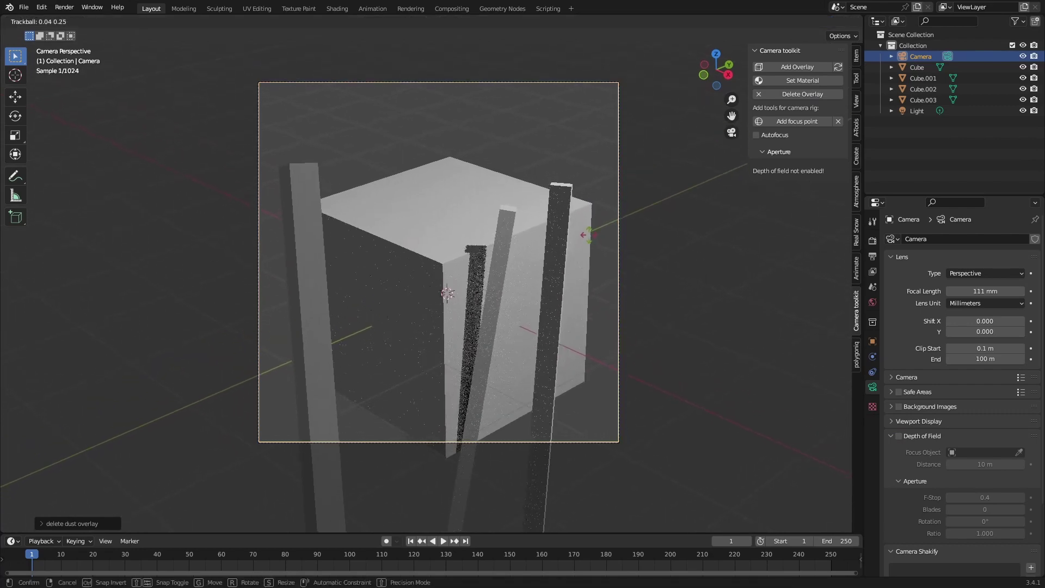
pyautogui.press('Escape')
# Add a new Focus point and slide it along local Z onto the cube, refining once.
pyautogui.click(789, 123)
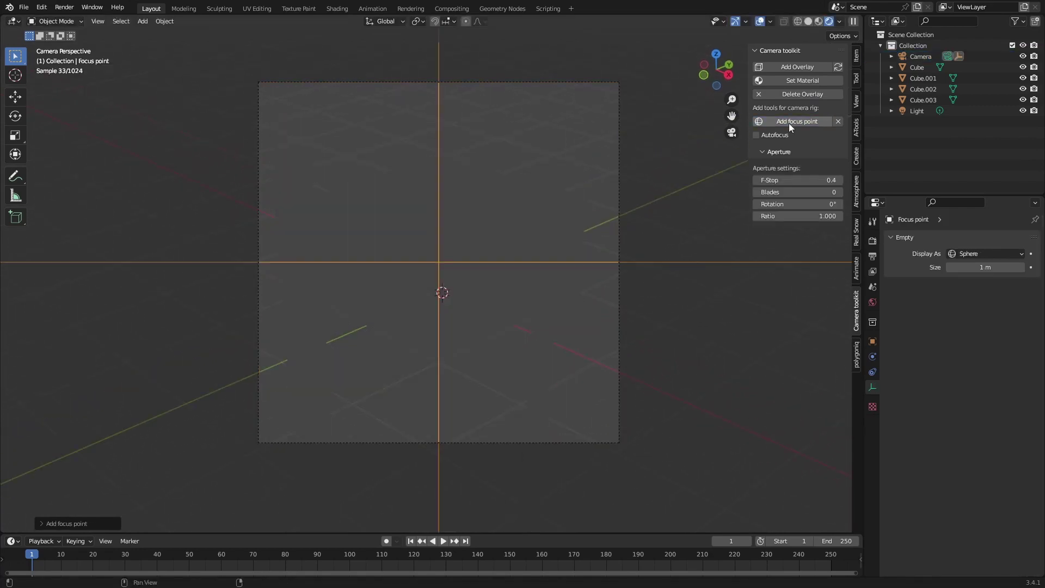
pyautogui.press('g')
pyautogui.press('z')
pyautogui.press('z')
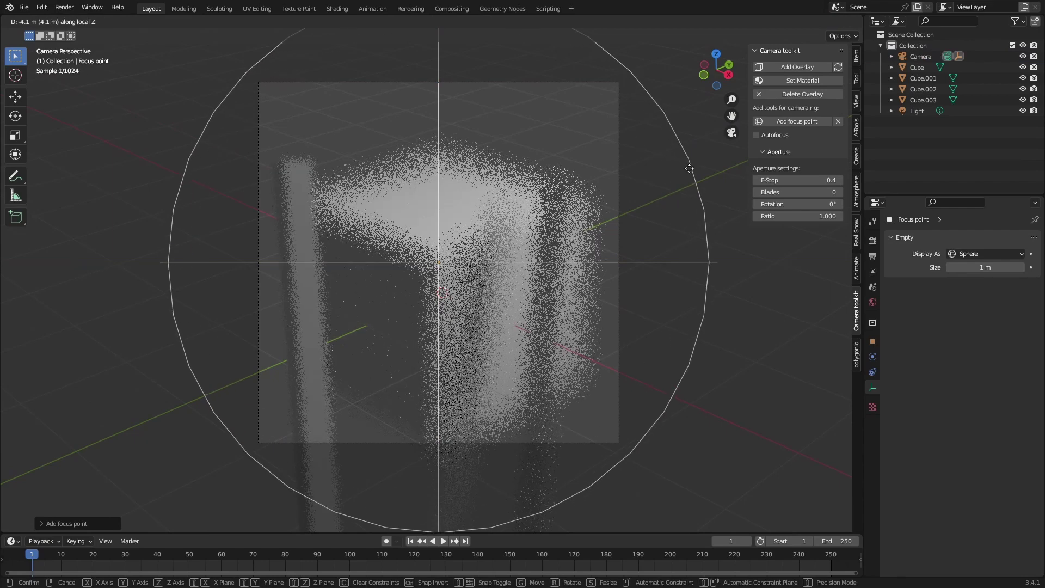
pyautogui.click(527, 502)
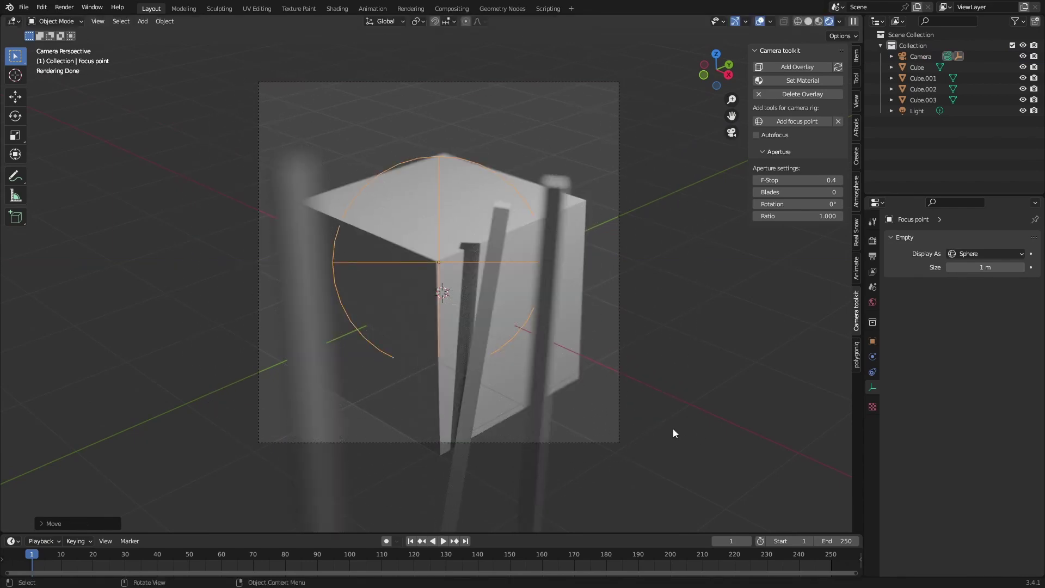
pyautogui.press('g')
pyautogui.press('z')
pyautogui.press('z')
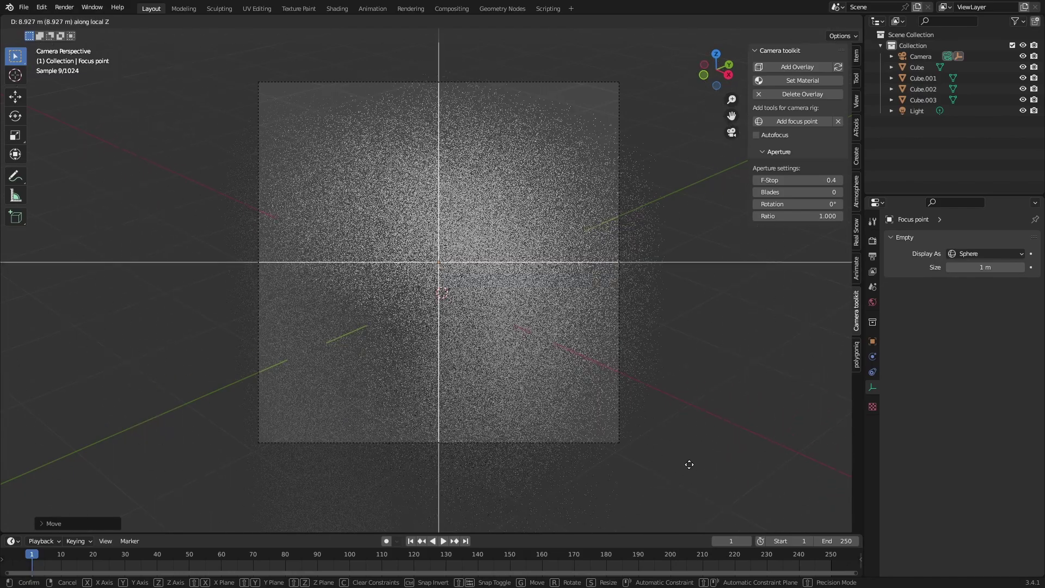
pyautogui.click(588, 306)
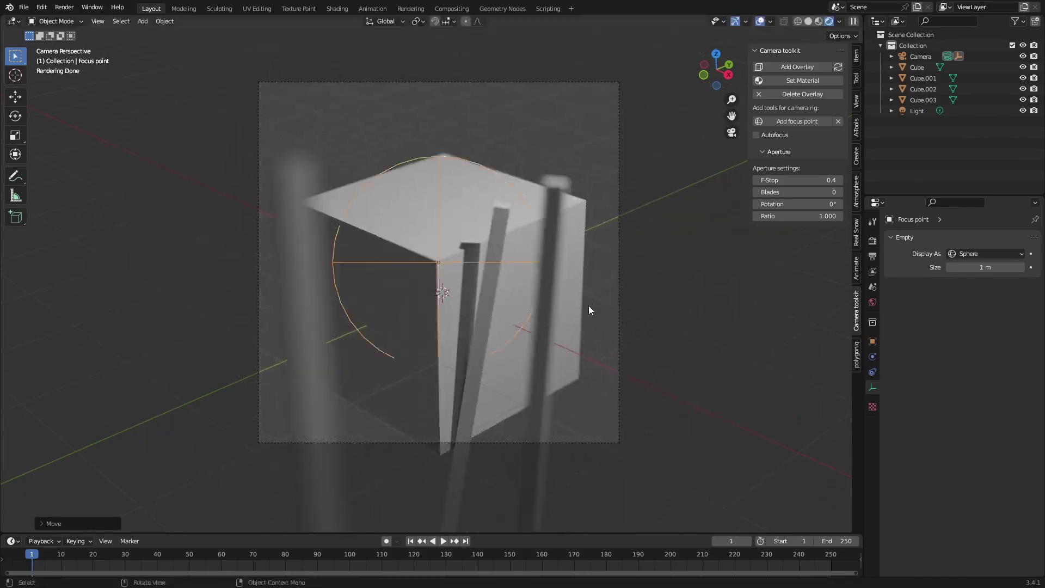